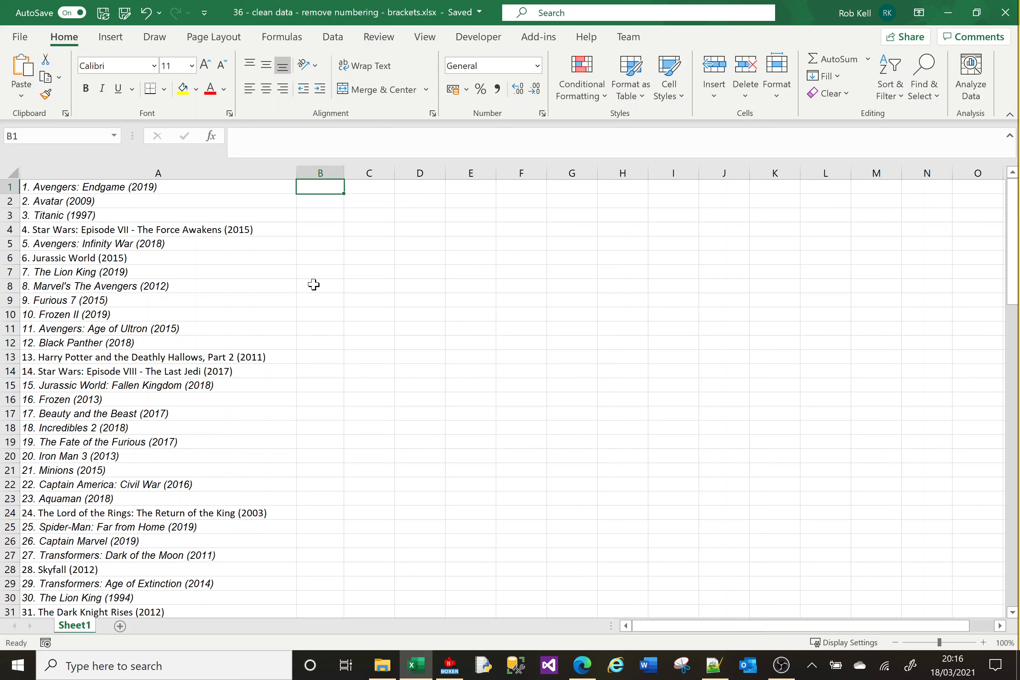
Enter the formula =MID(A1,4,17) in cell B1 to extract the first film title.
type("=")
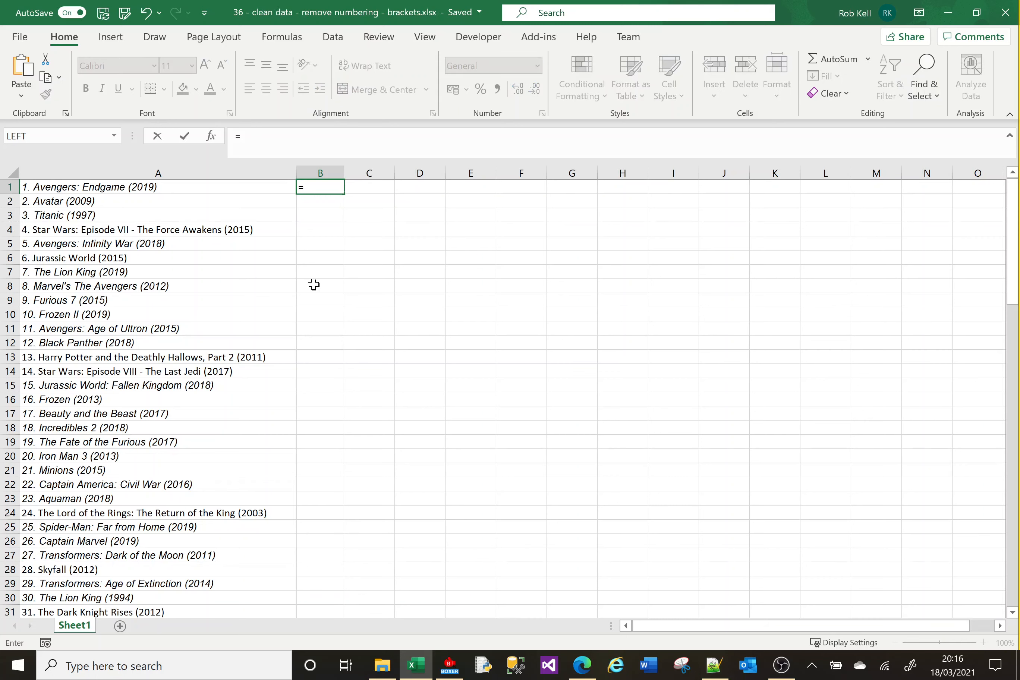
type("MID(")
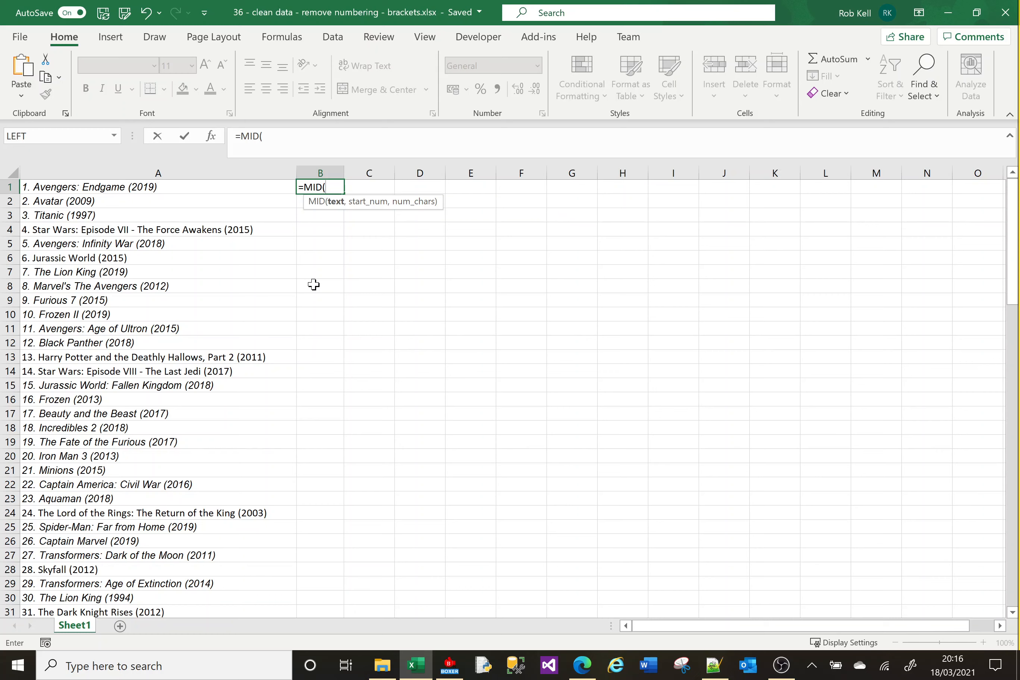
type("A")
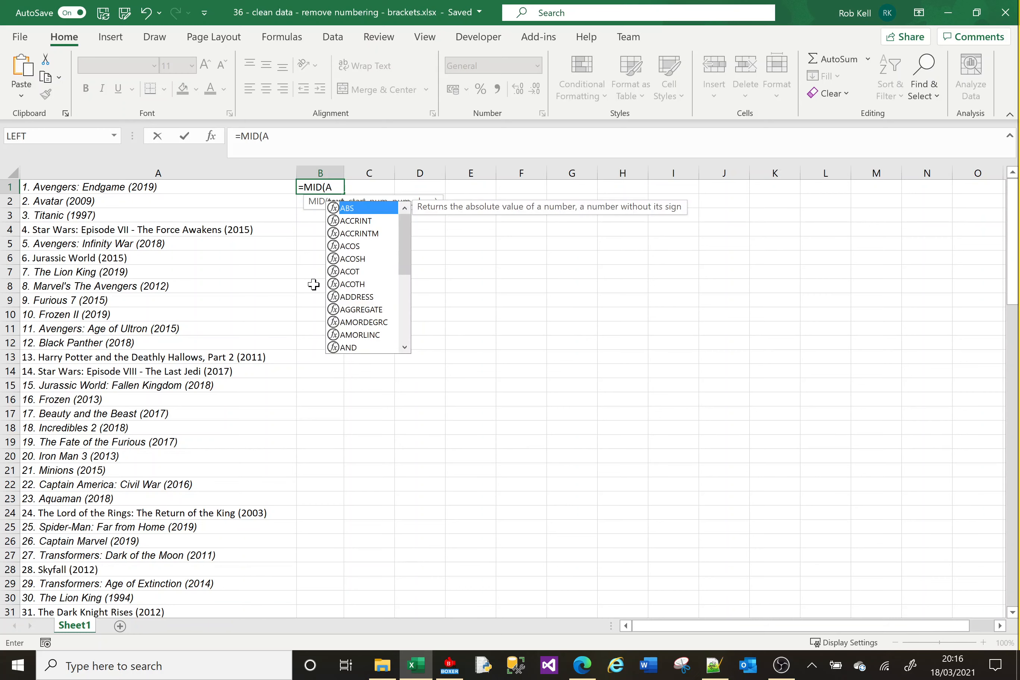
type("1,")
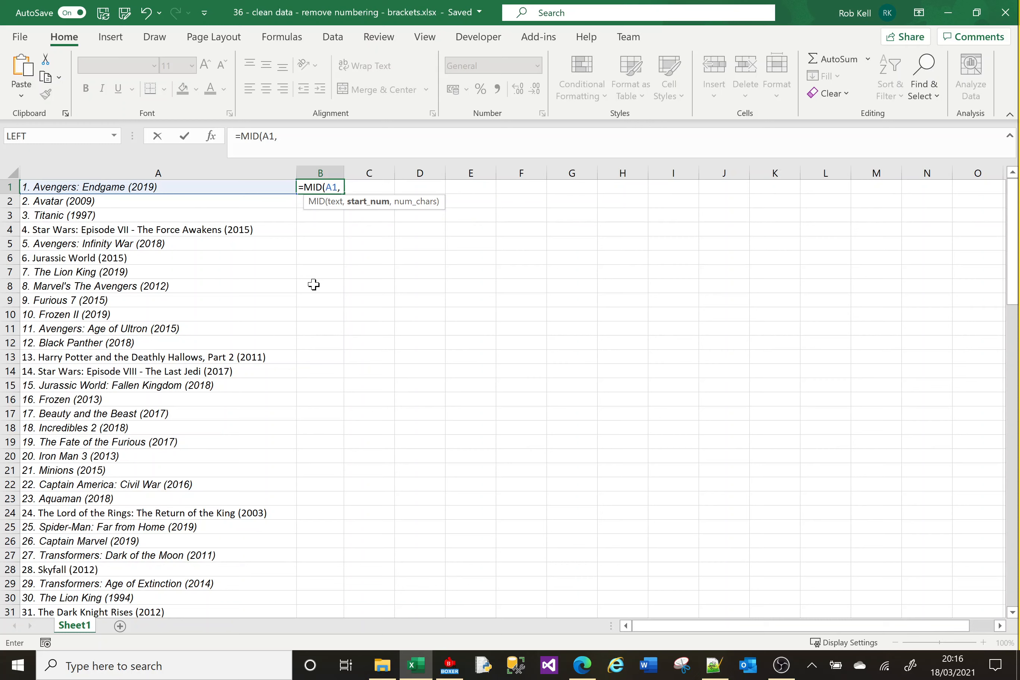
type("4,")
type("17")
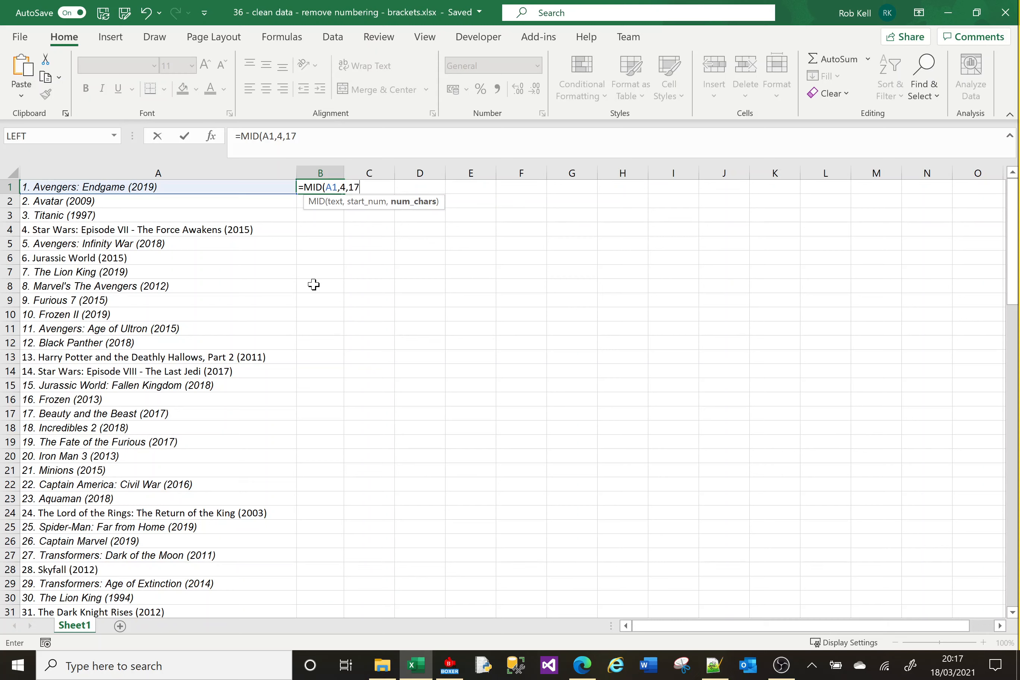
type(")")
key("Return")
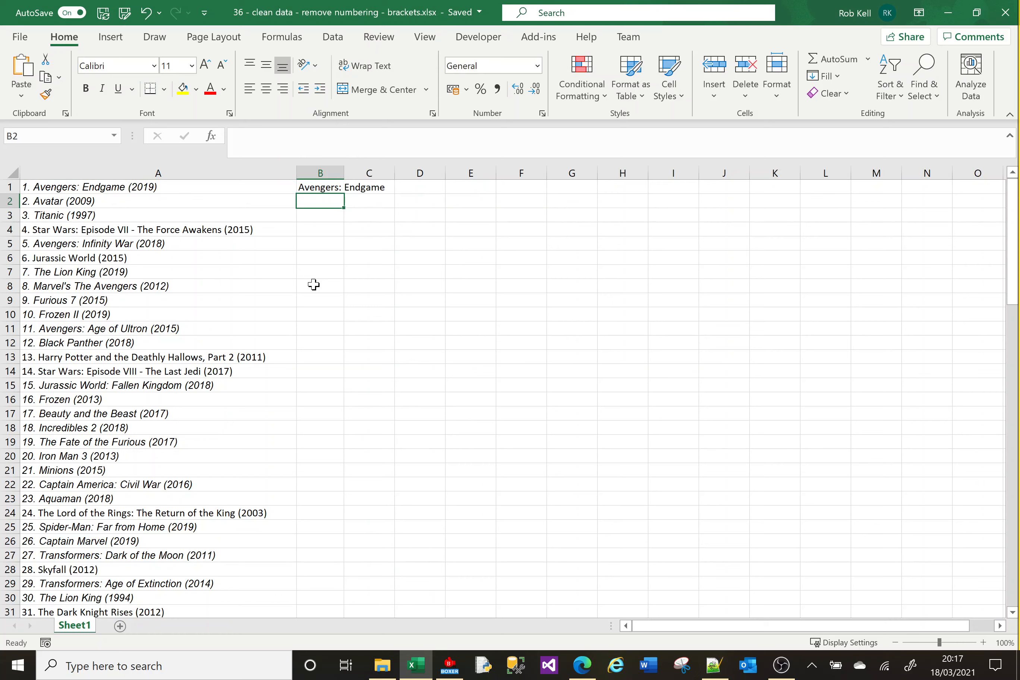
Fill the MID formula from B1 down column B and inspect the copies in B2, B9 and B10.
left_click(324, 187)
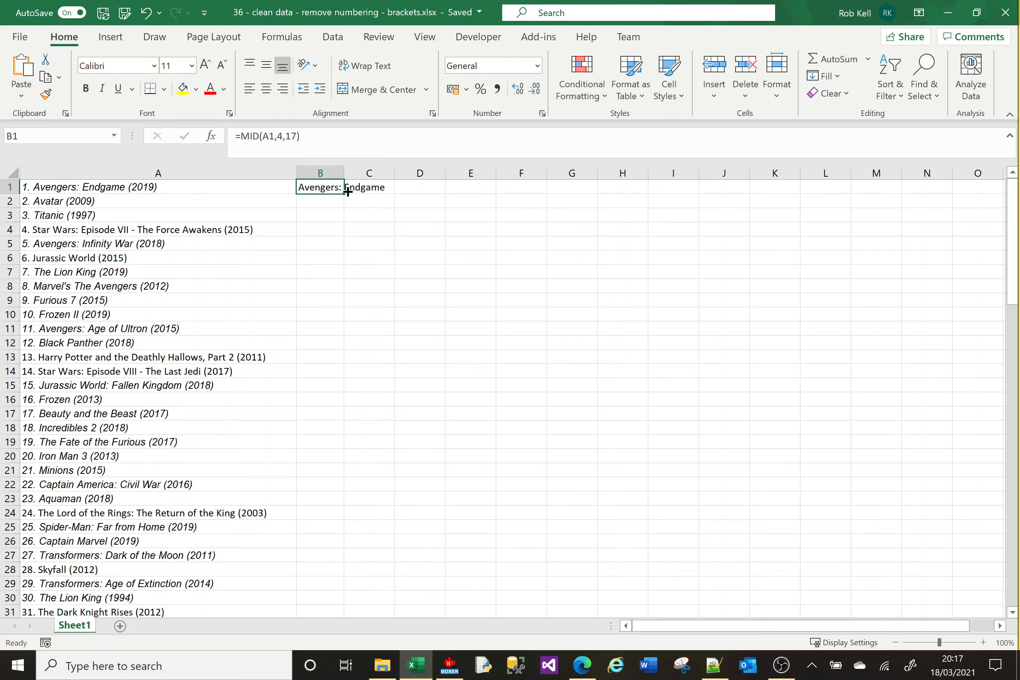
left_click_drag(343, 194, 344, 193)
double_click(343, 193)
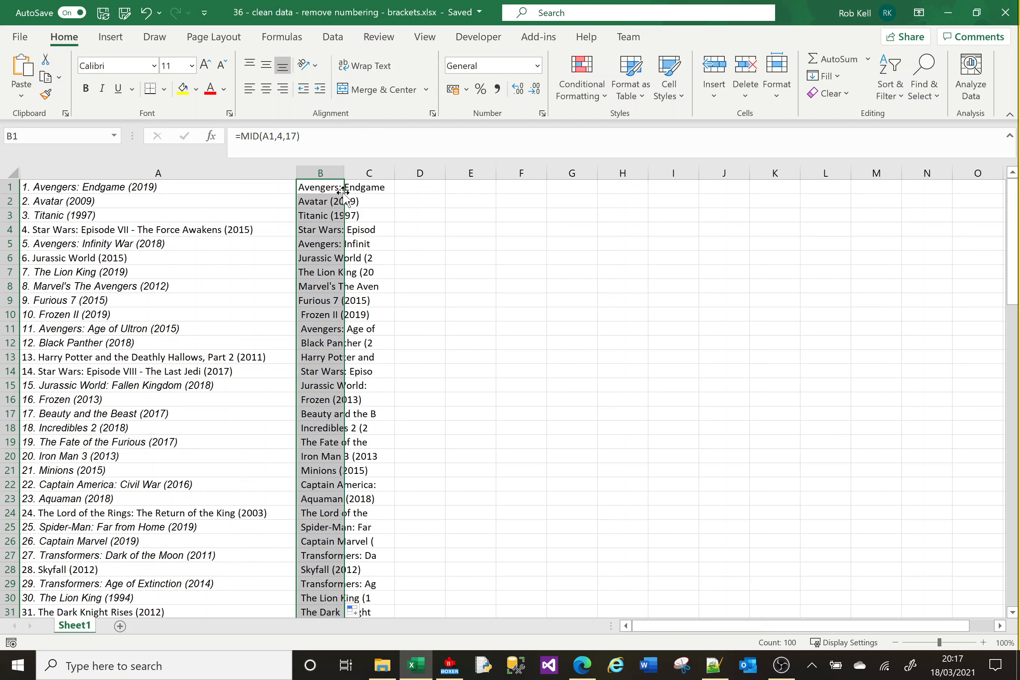
left_click(327, 199)
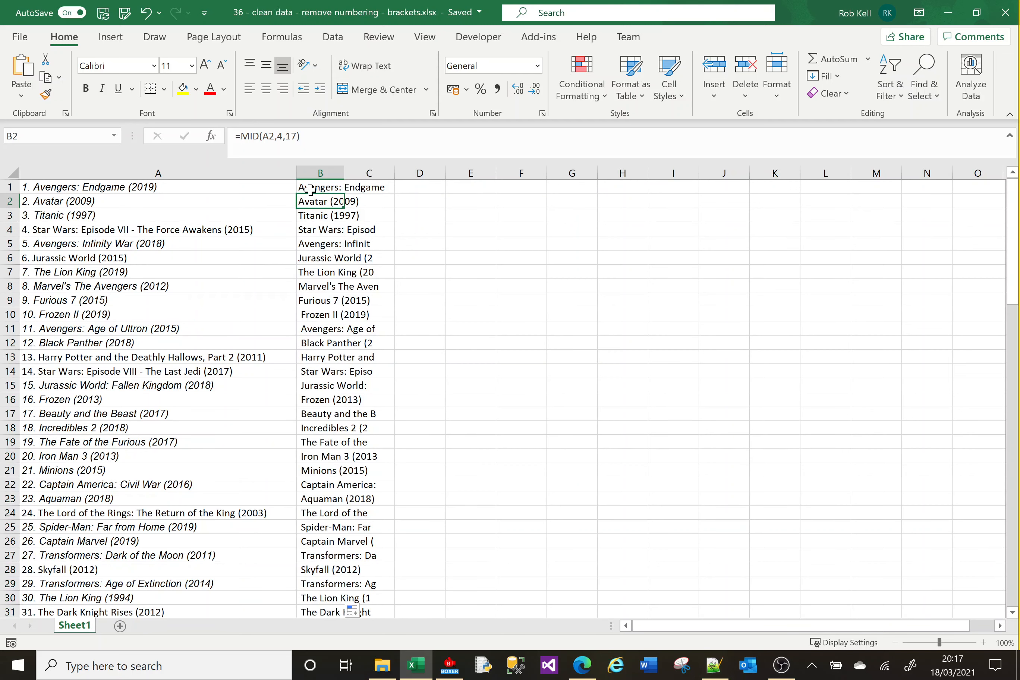
left_click(312, 301)
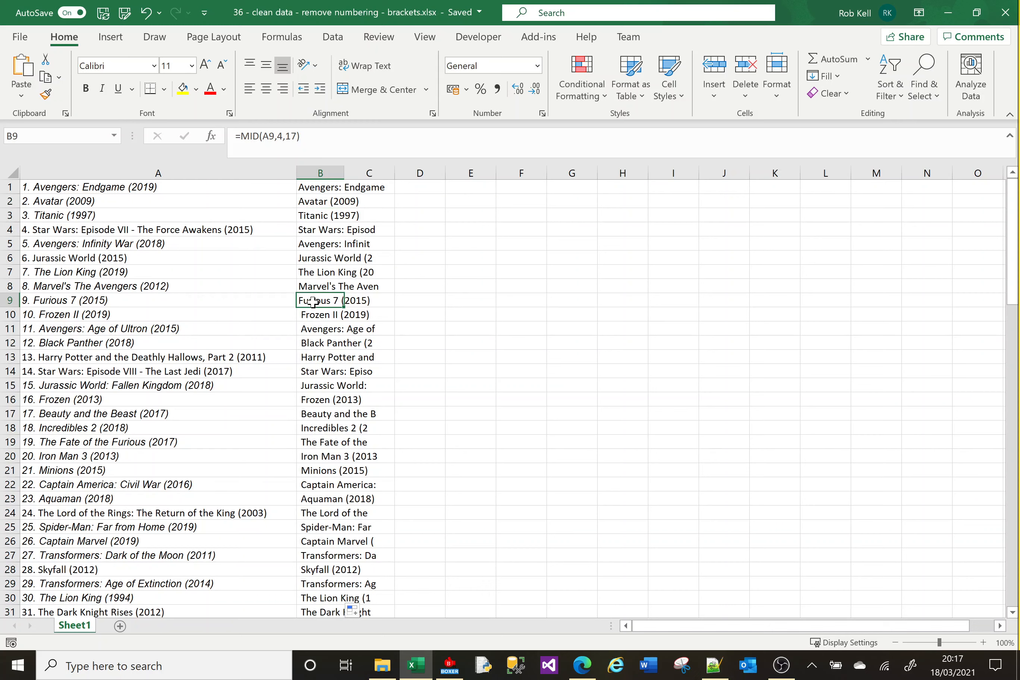
left_click(314, 315)
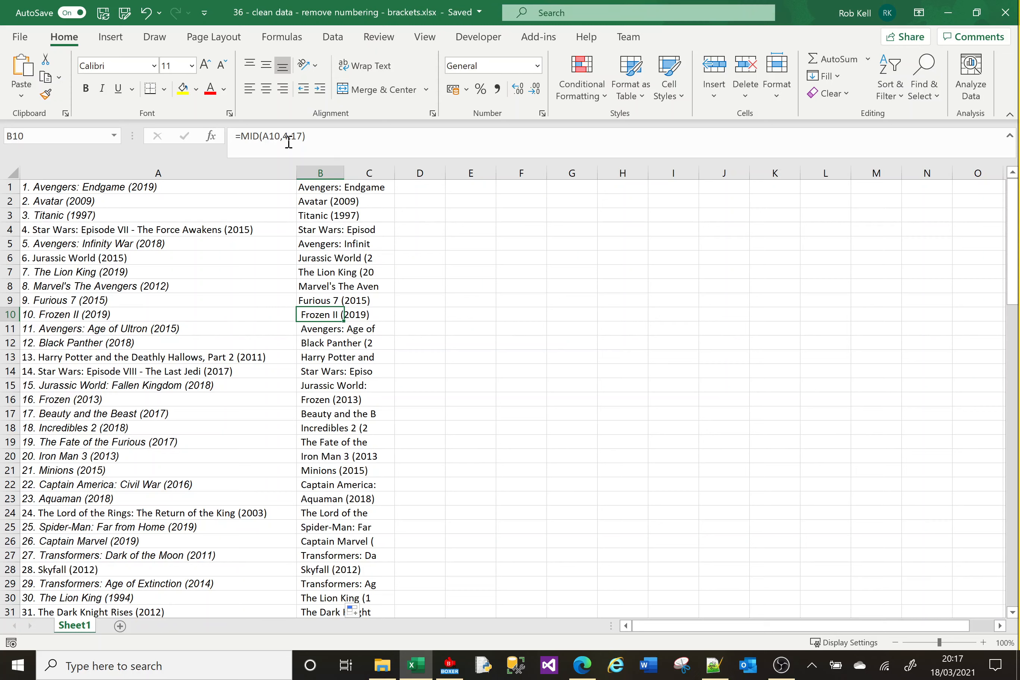
Enter the formula =FIND(".",A1) in cell C1 to locate the full stop after the number.
left_click(363, 188)
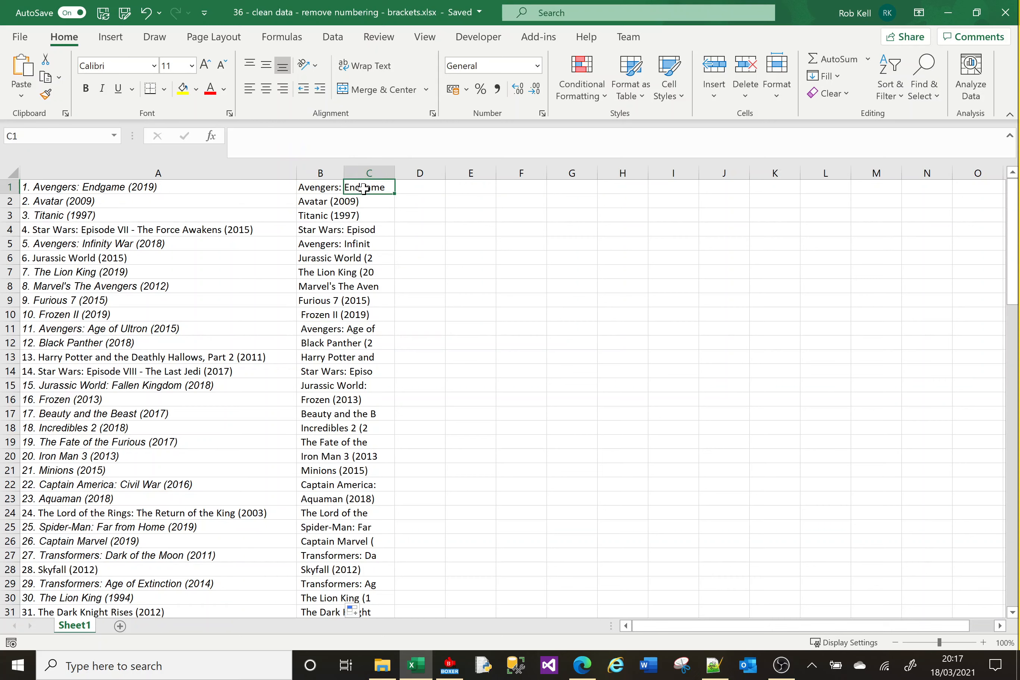
type("=")
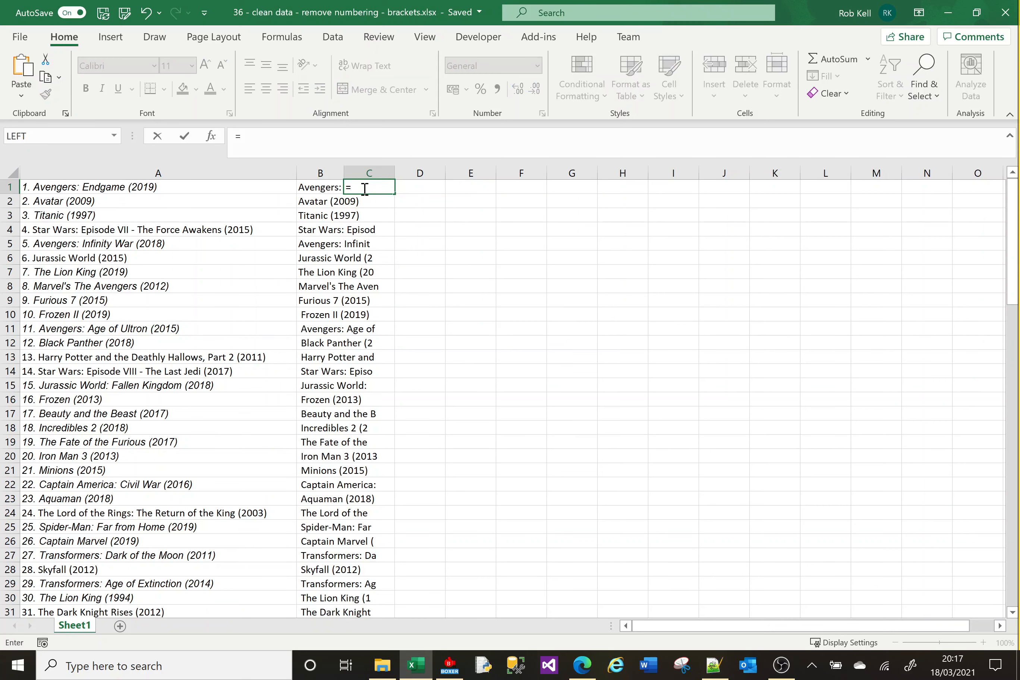
type("find")
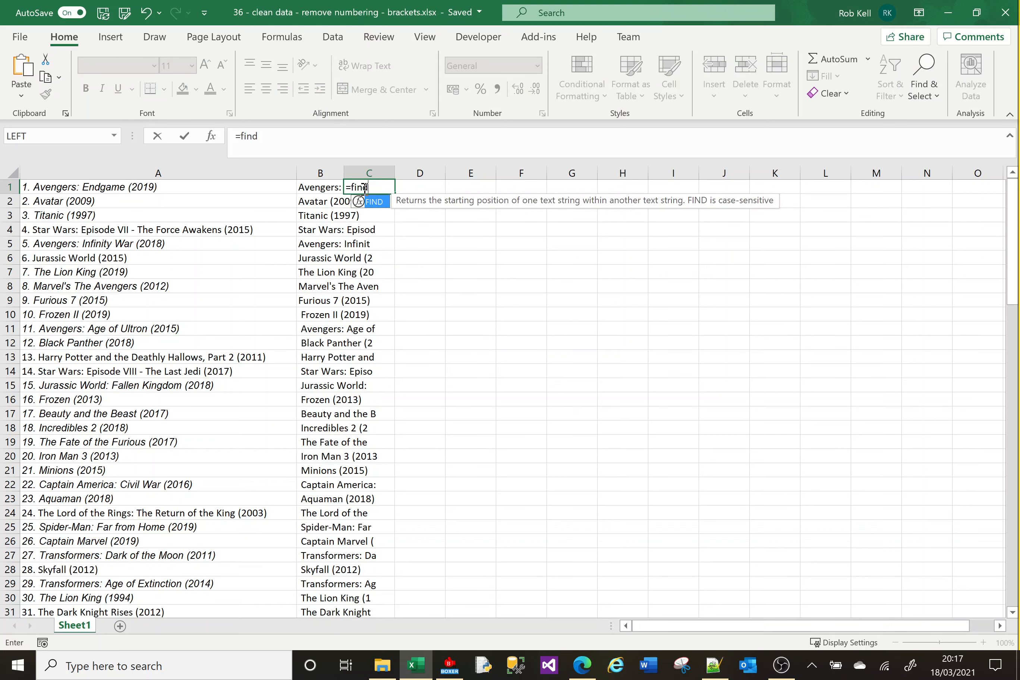
type("(")
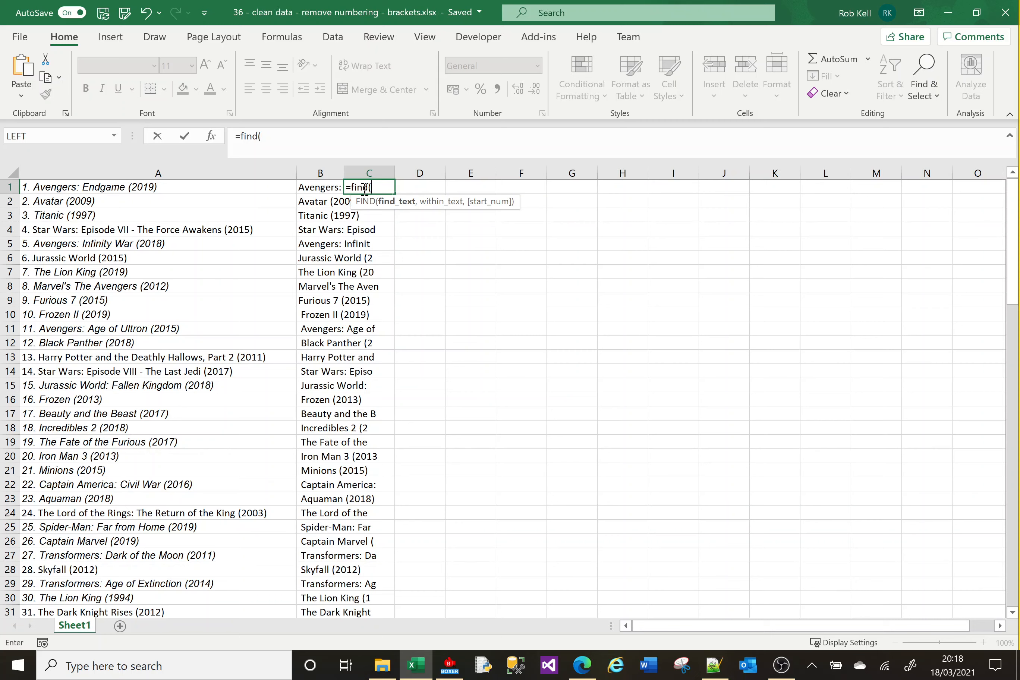
type("\".\",")
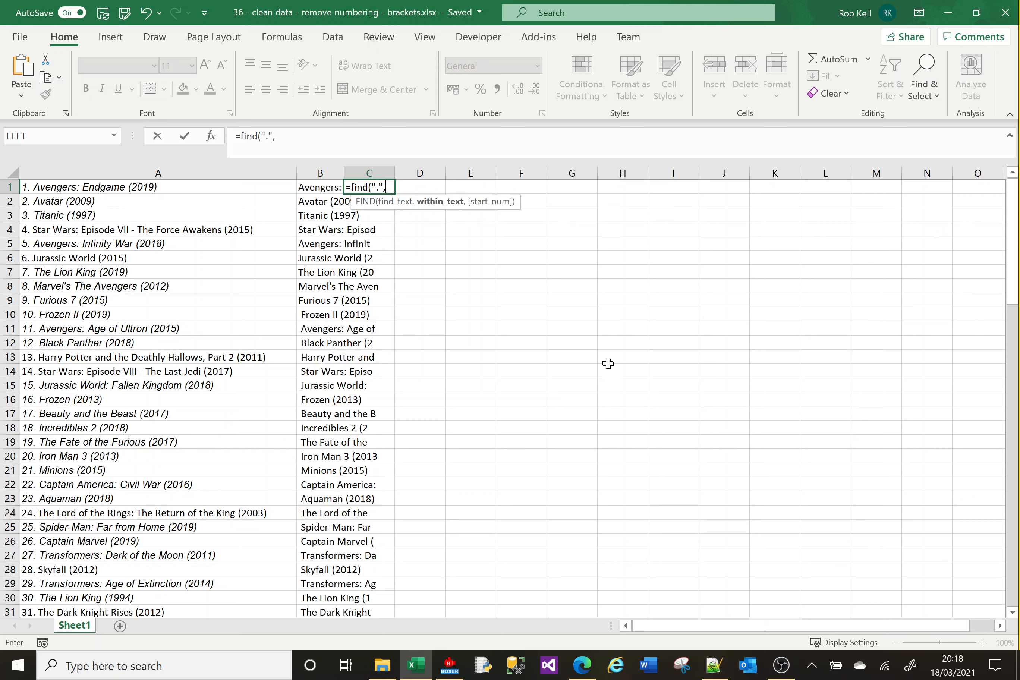
type("A1")
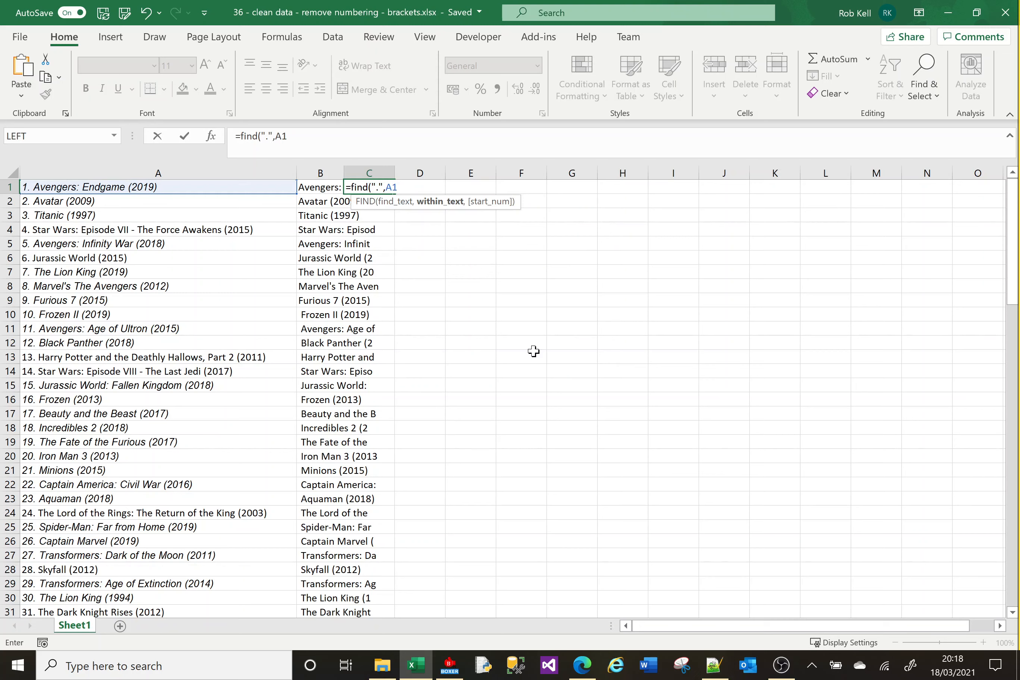
type(")")
key("Return")
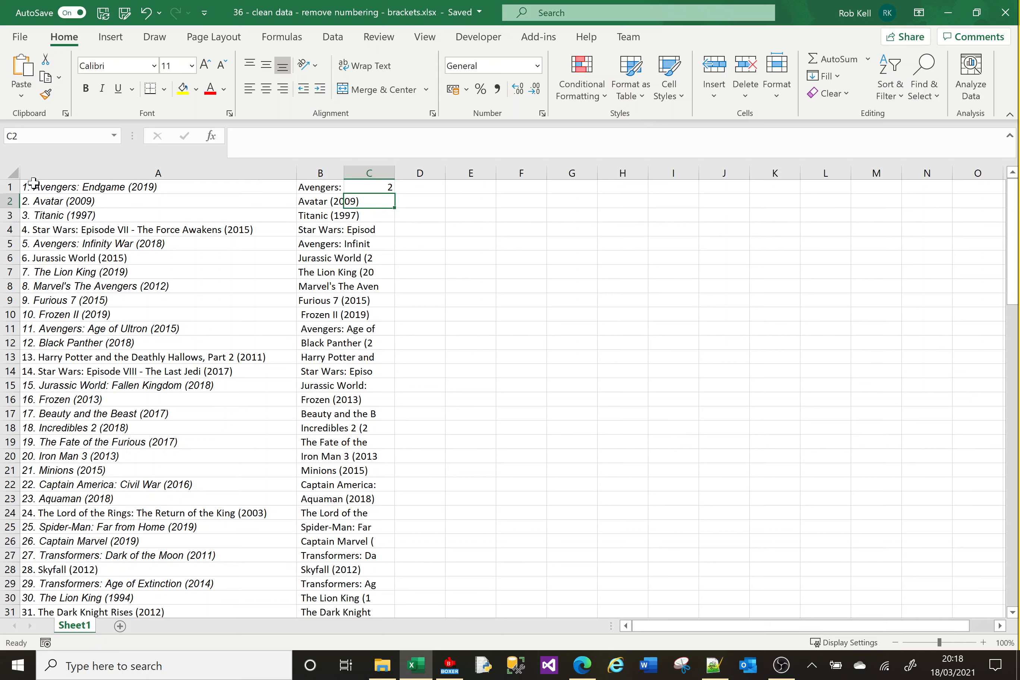
Change the C1 formula to =FIND(".",A1)+2, fill it down column C, and check the formulas in C10 and B3.
double_click(390, 187)
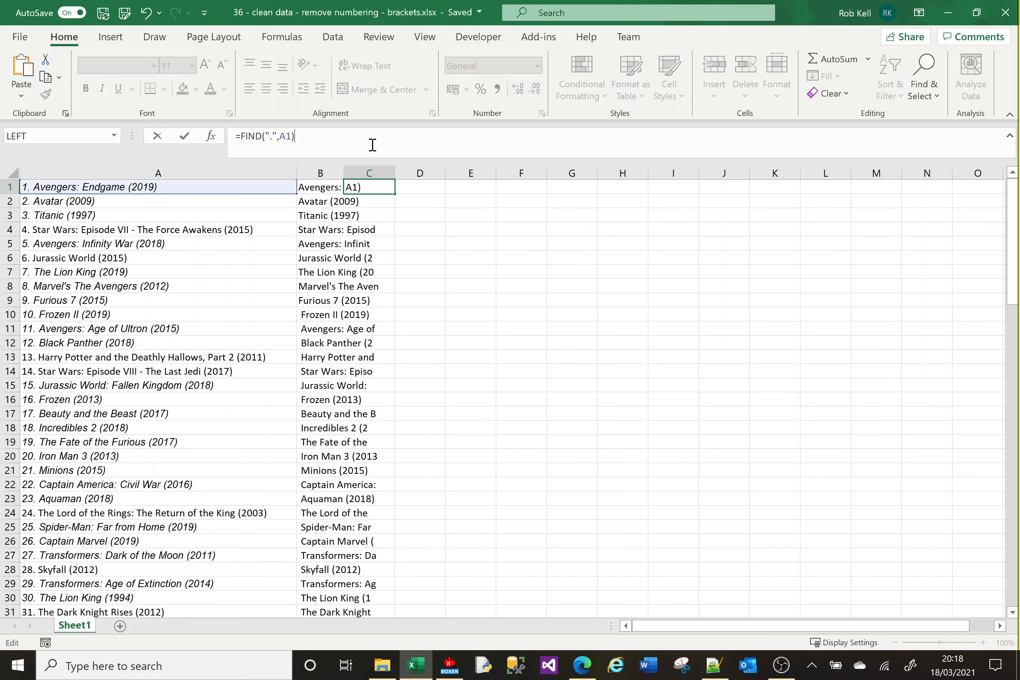
type("+1")
key("Return")
left_click(391, 187)
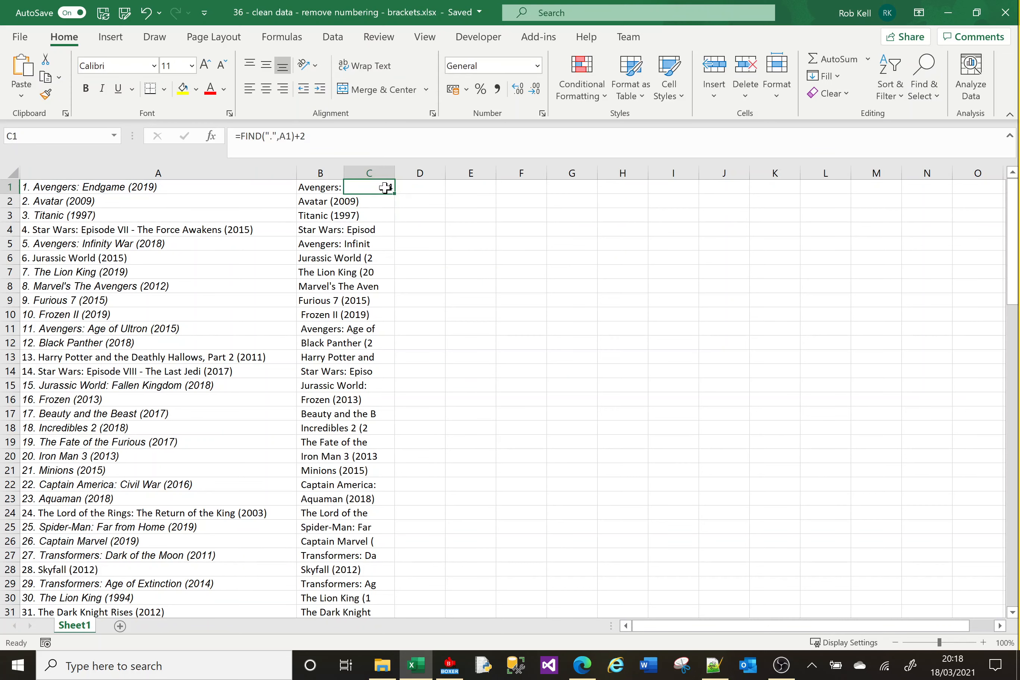
double_click(394, 194)
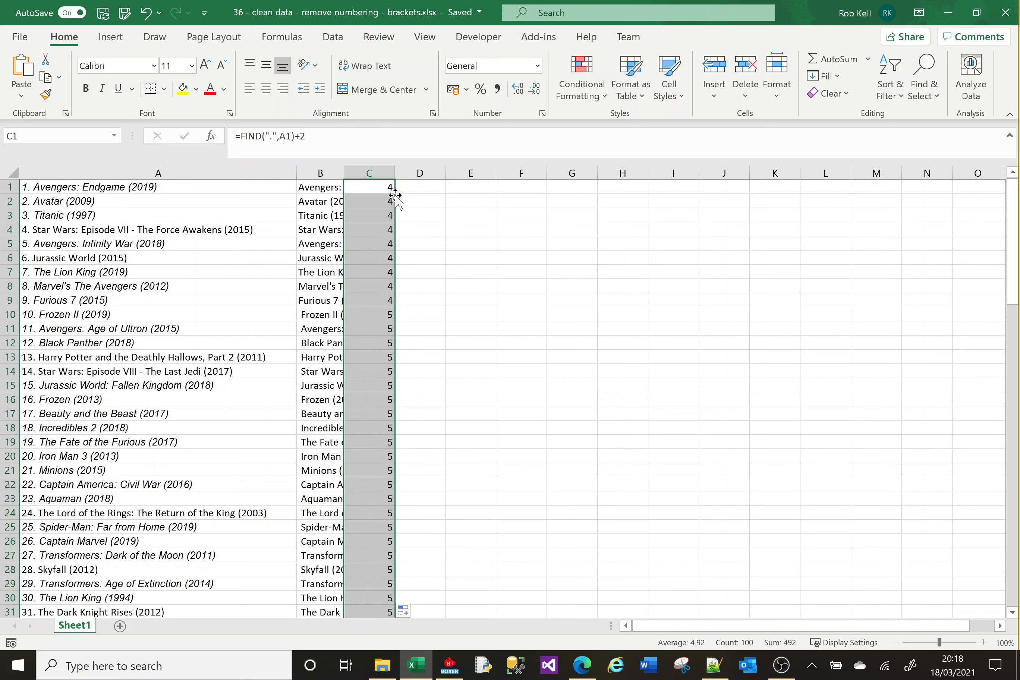
left_click(384, 315)
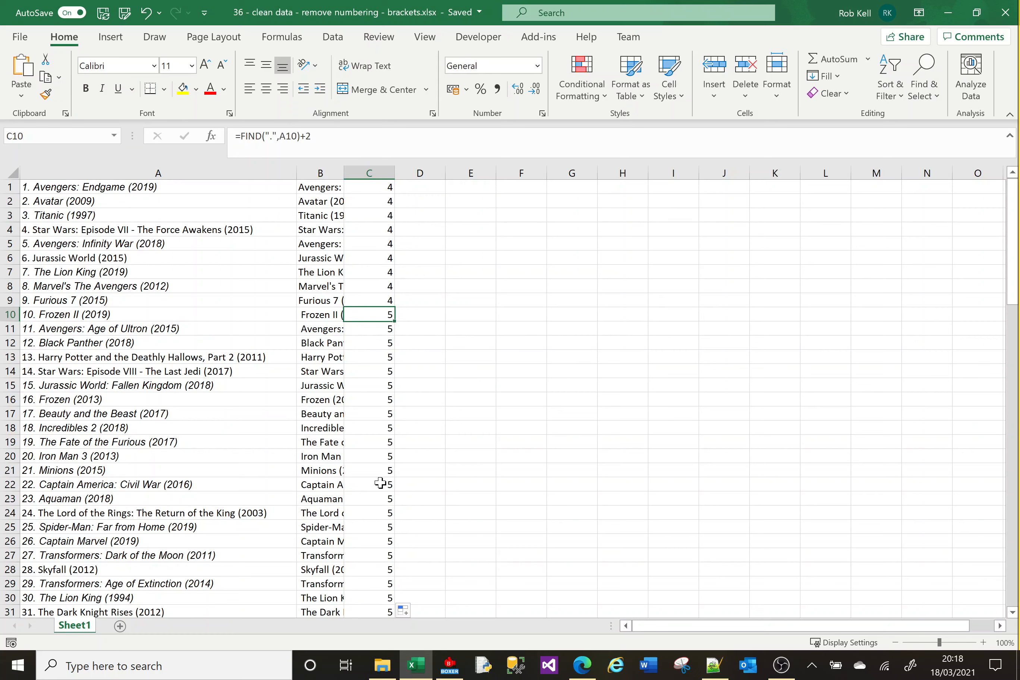
left_click(319, 215)
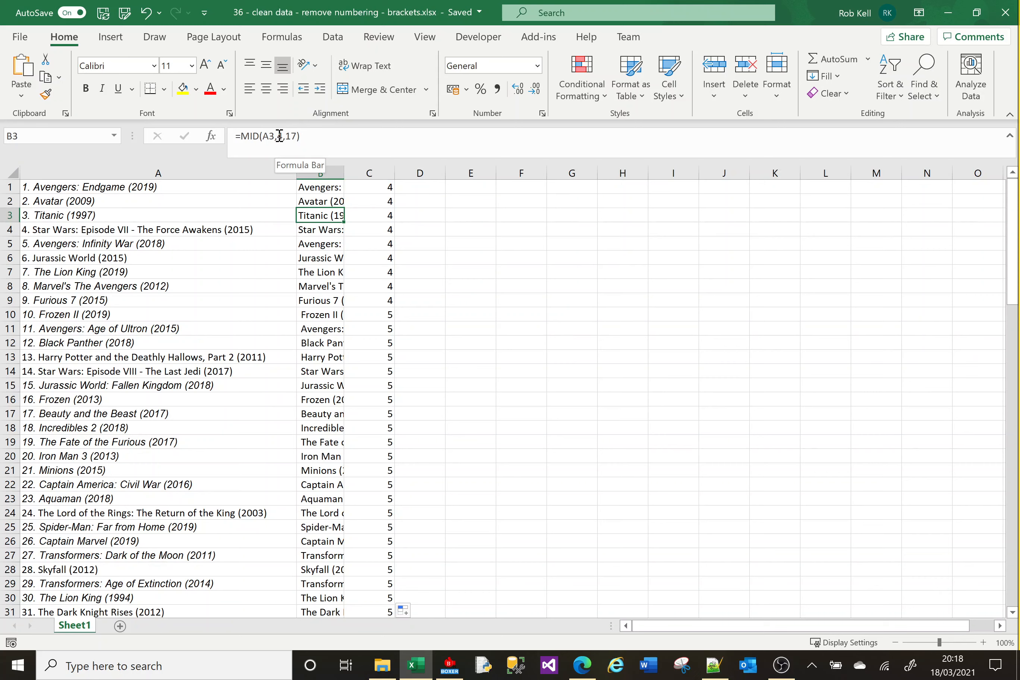
Begin a formula in cell D1 reading =RIGHT(A1,LEN(A1)-FIND("."),A1).
left_click(420, 187)
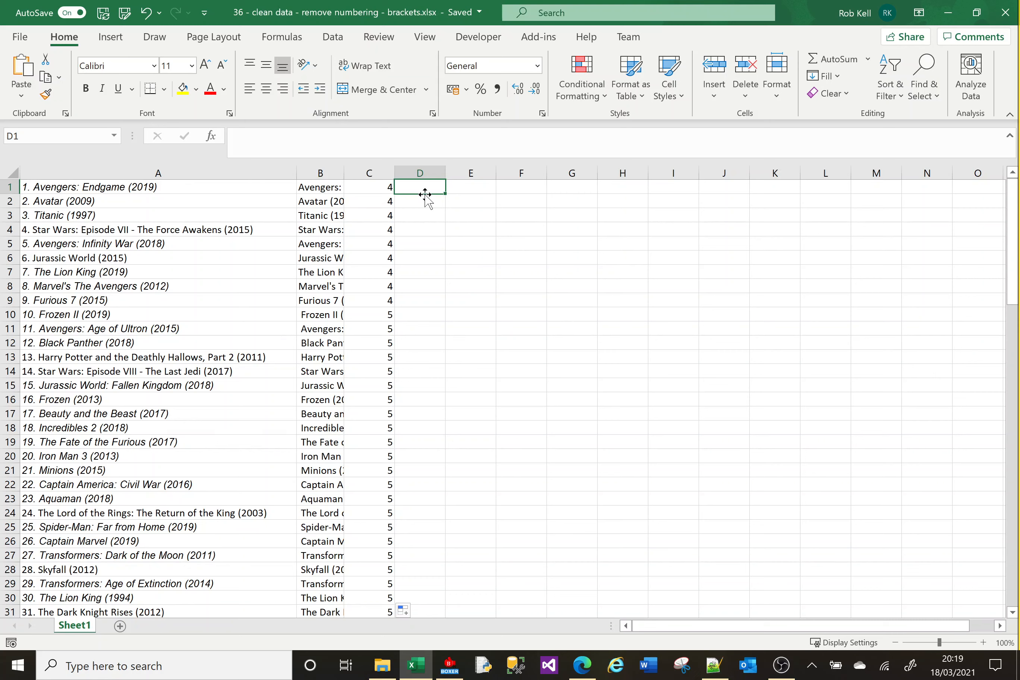
type("=R")
type("(")
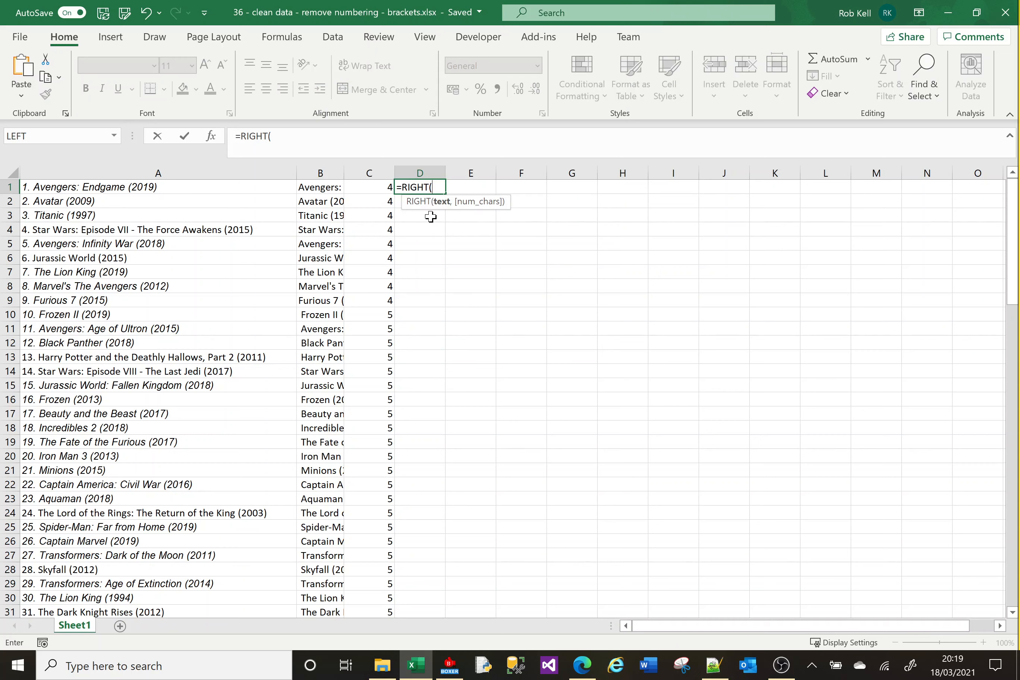
type("A1")
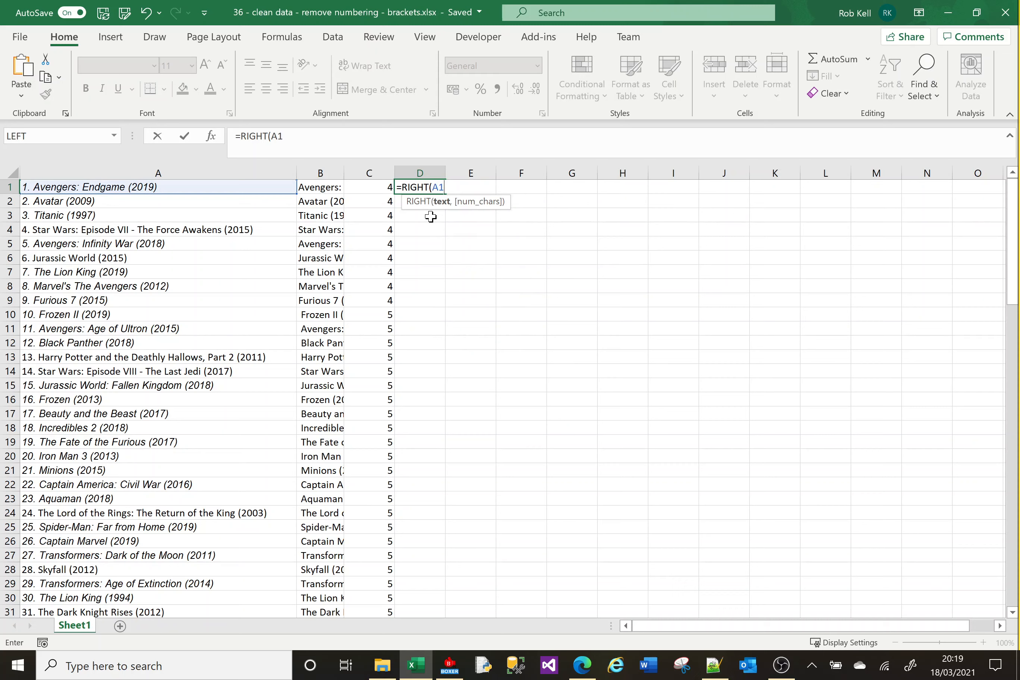
type(",")
type("LEN(")
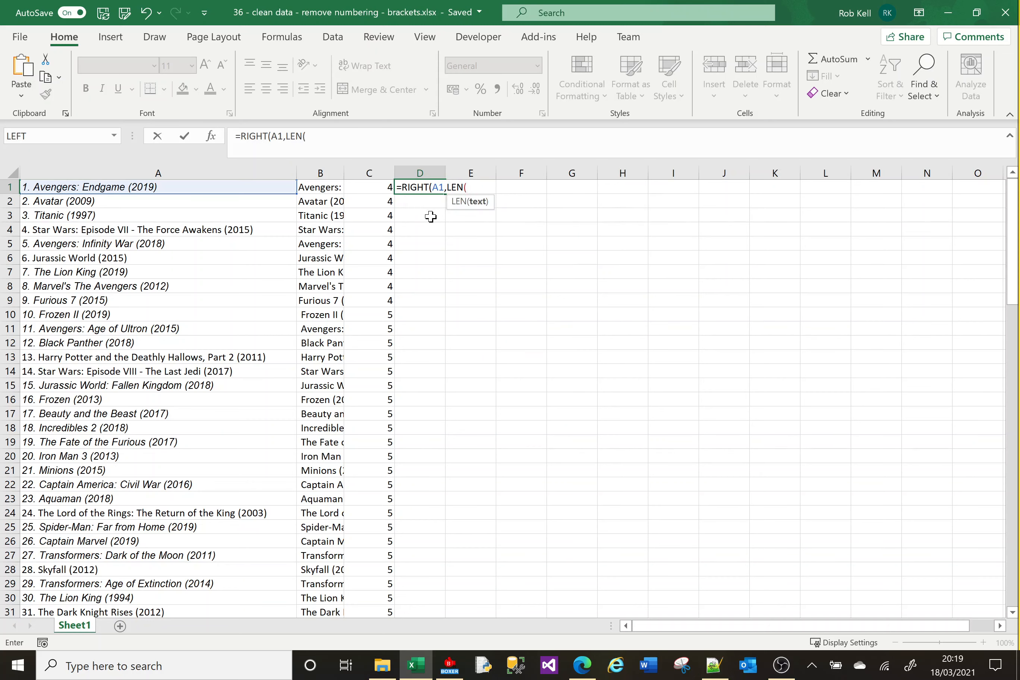
type("A1)-")
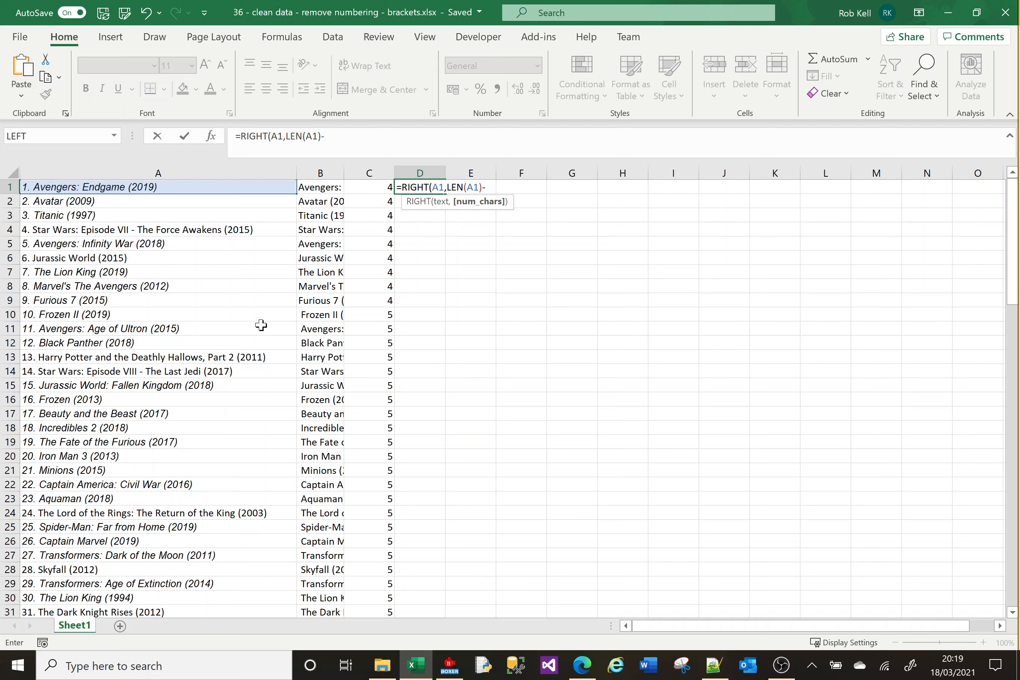
type("FIND")
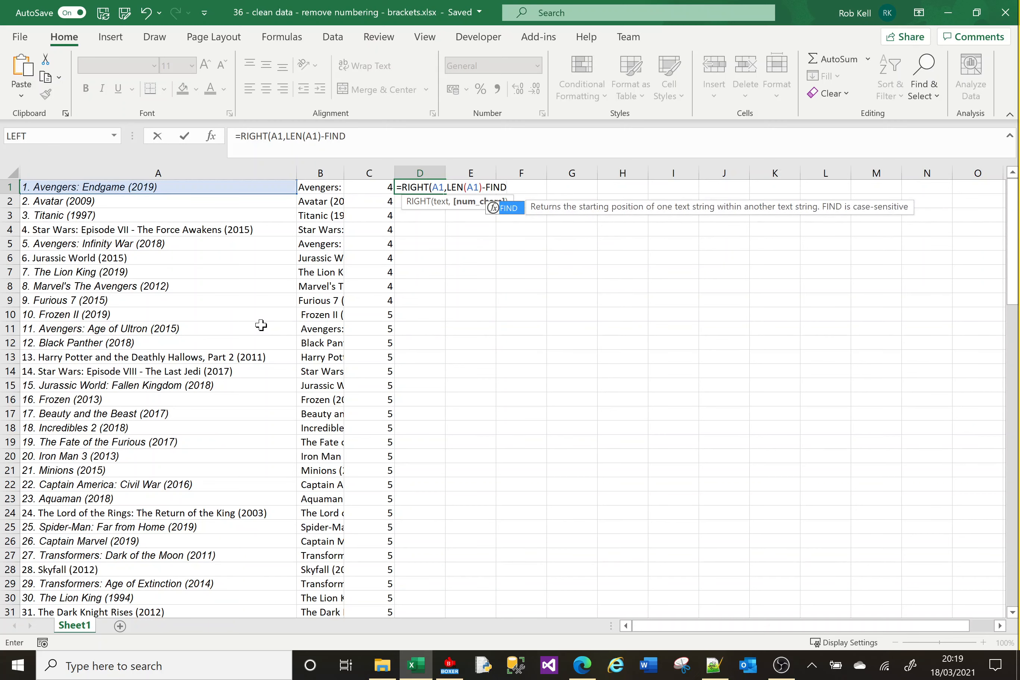
type("(\".\"")
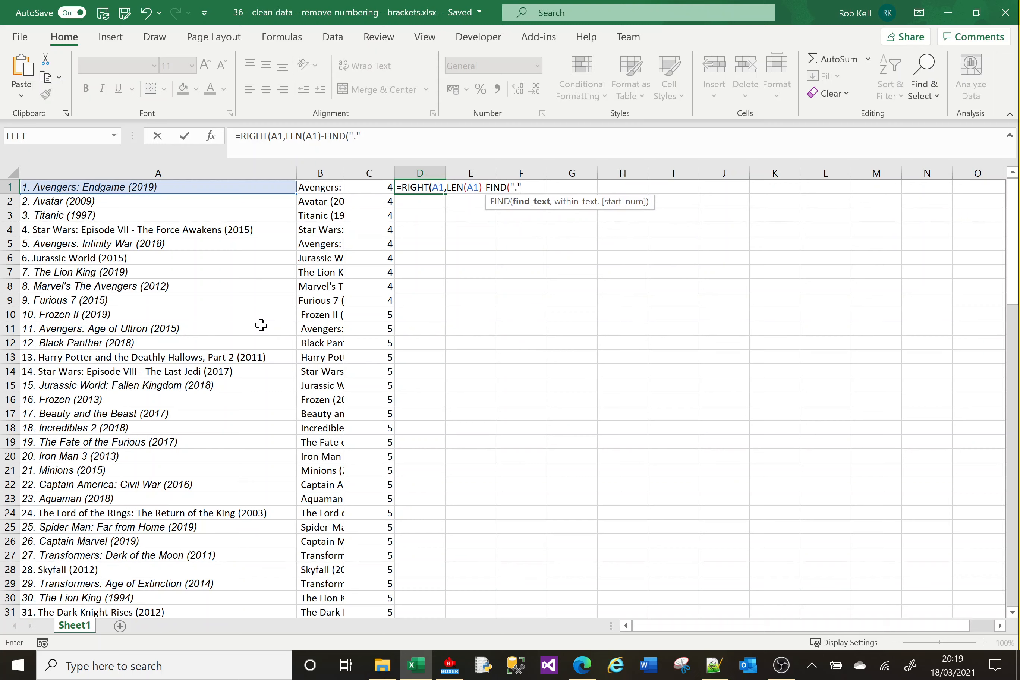
type("),A1")
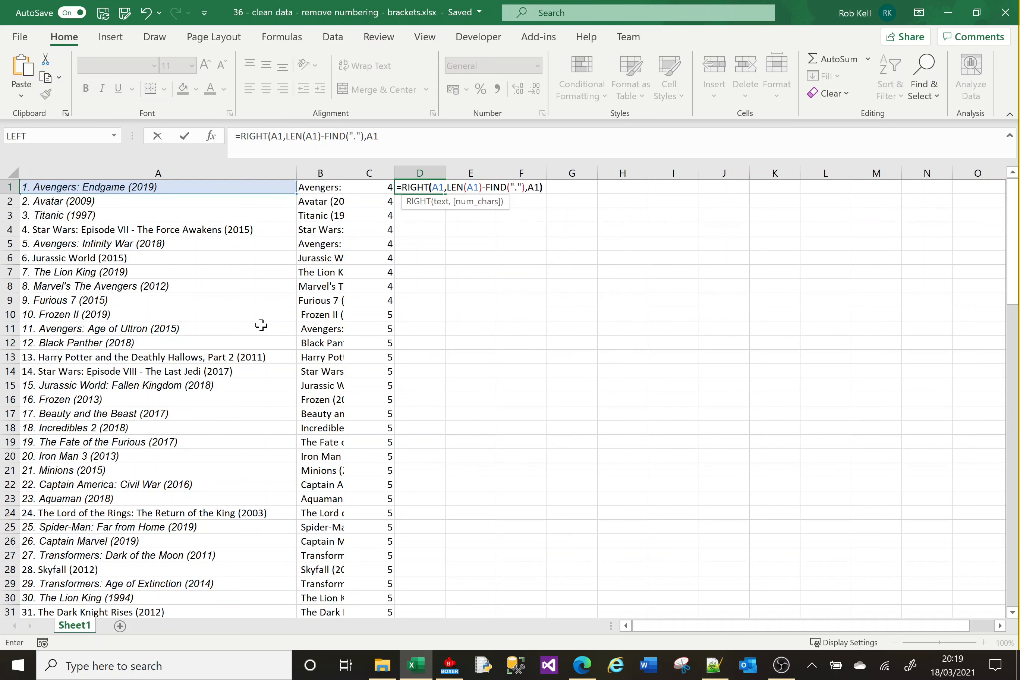
type(")")
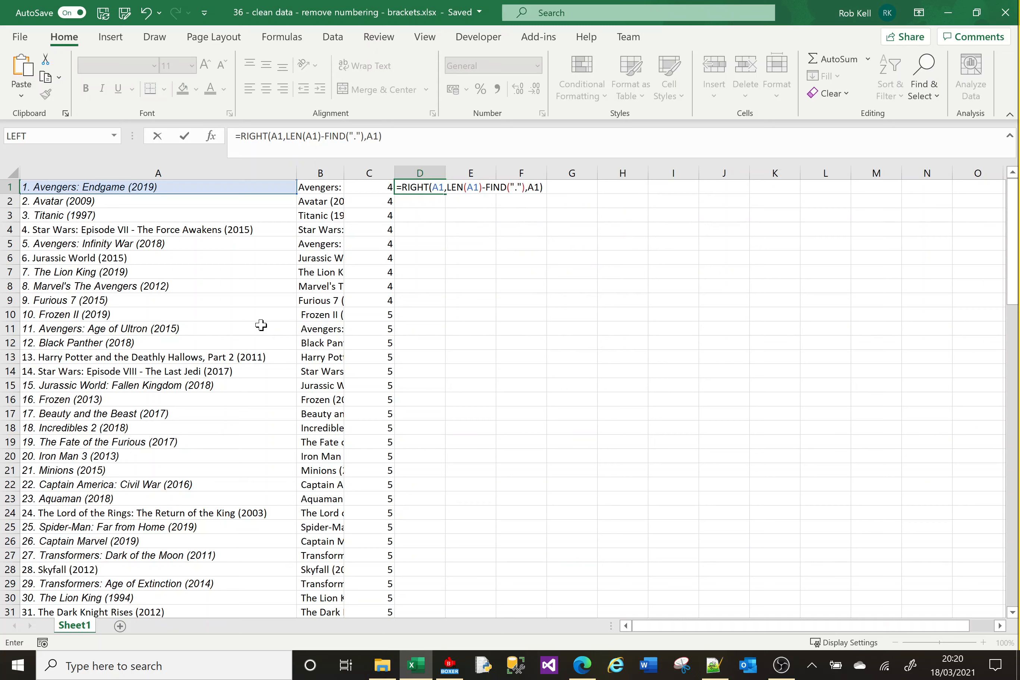
Correct the end of the D1 formula so A1 sits inside FIND, reading =RIGHT(A1,LEN(A1)-FIND(".",A1).
key("BackSpace")
key("BackSpace")
key("BackSpace")
key("BackSpace")
key("BackSpace")
type(",A1)")
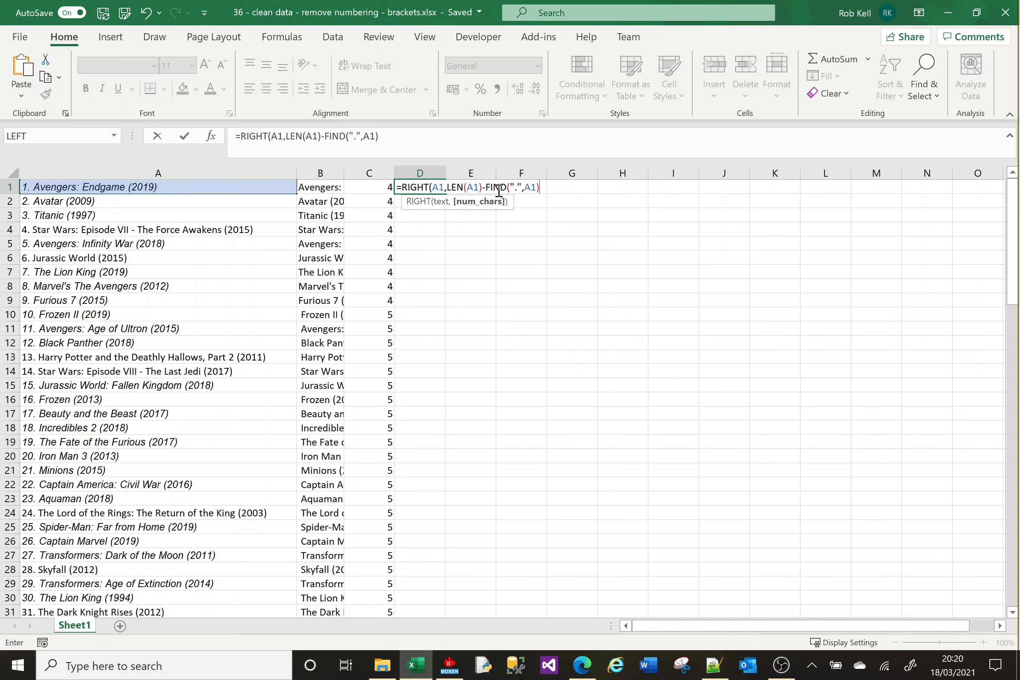
Change the FIND search text in D1 to a space and complete the formula as =RIGHT(A1,LEN(A1)-FIND(" ",A1)).
left_click(519, 188)
key("BackSpace")
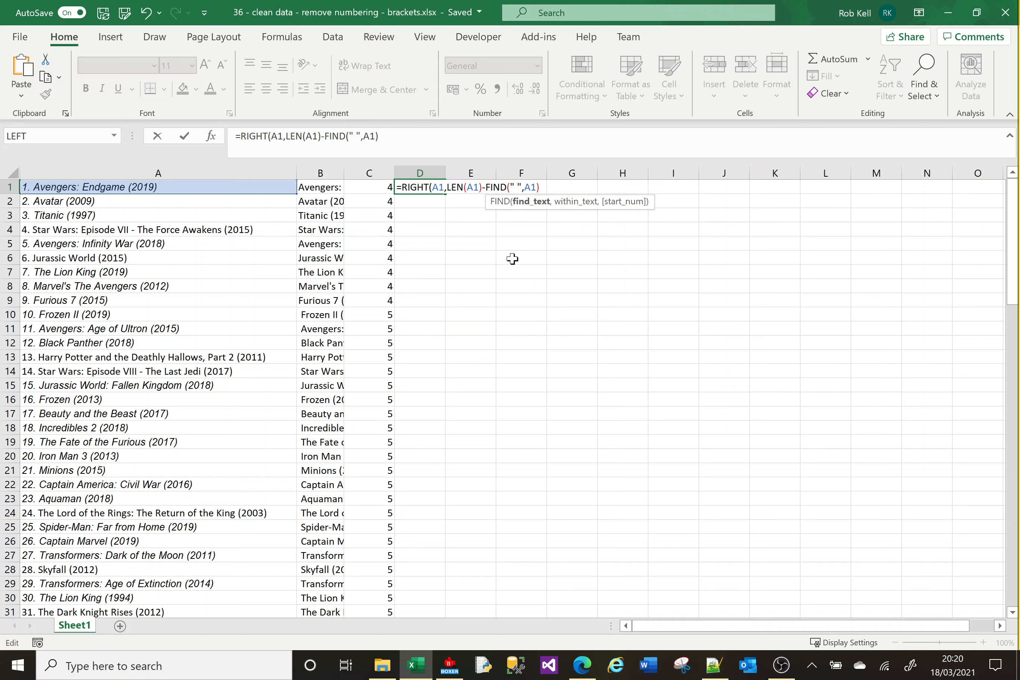
left_click(460, 142)
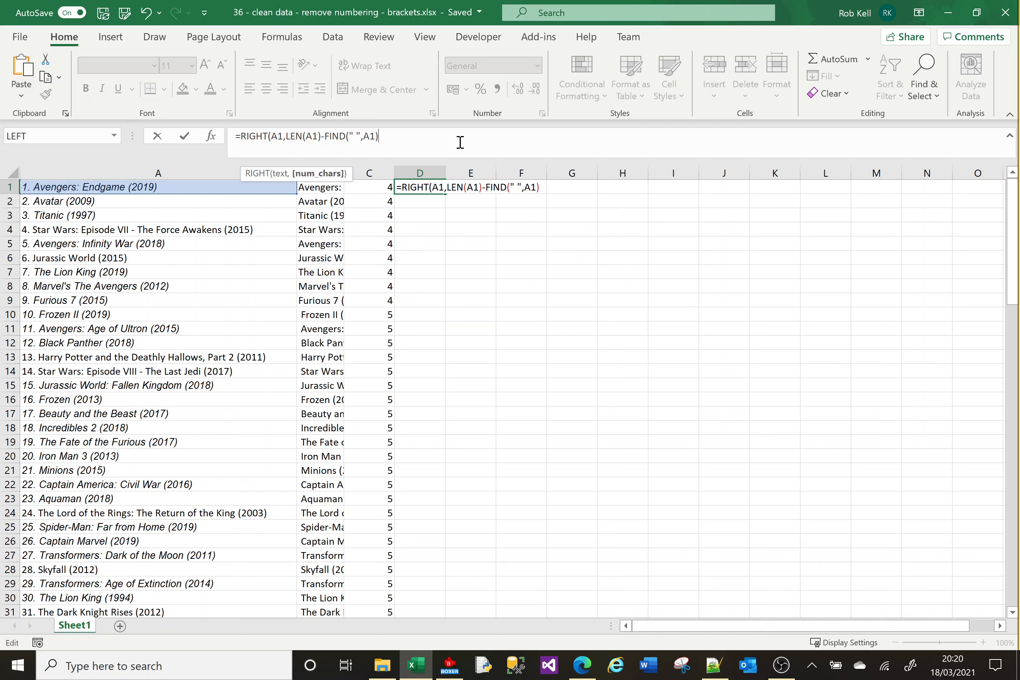
type(")")
key("Return")
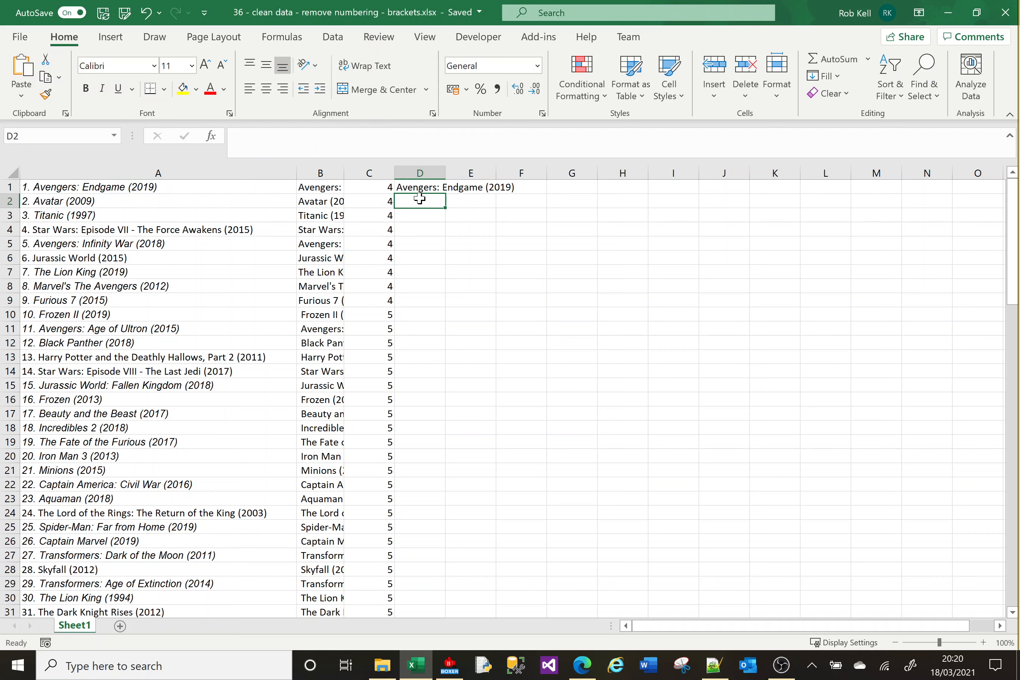
Fill the D1 formula down column D and check the formulas in D2 and D1.
left_click(416, 188)
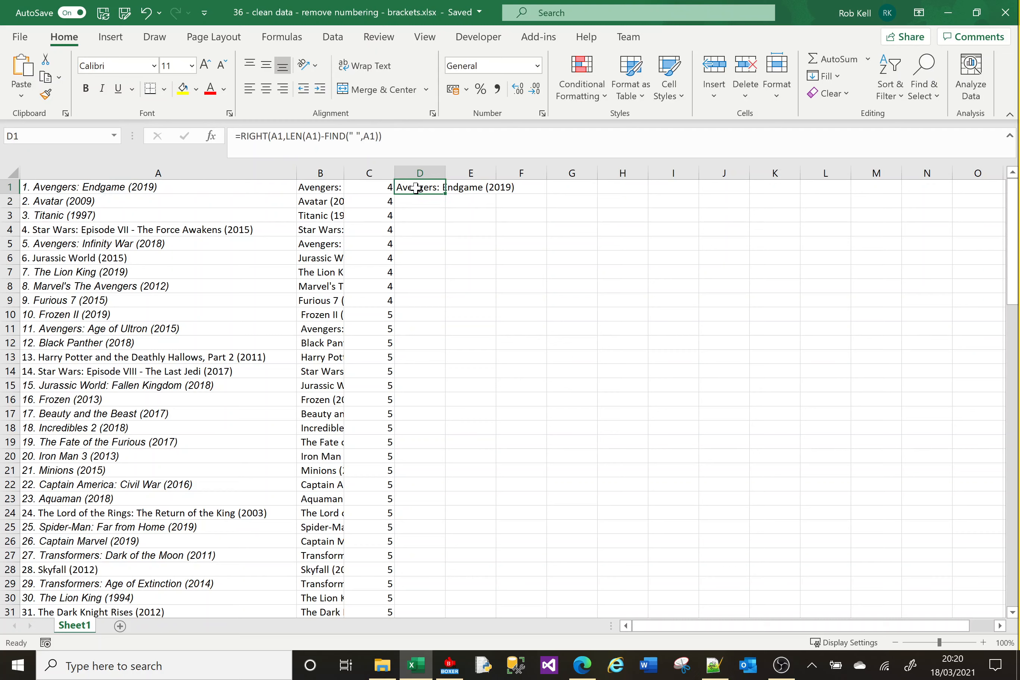
double_click(445, 193)
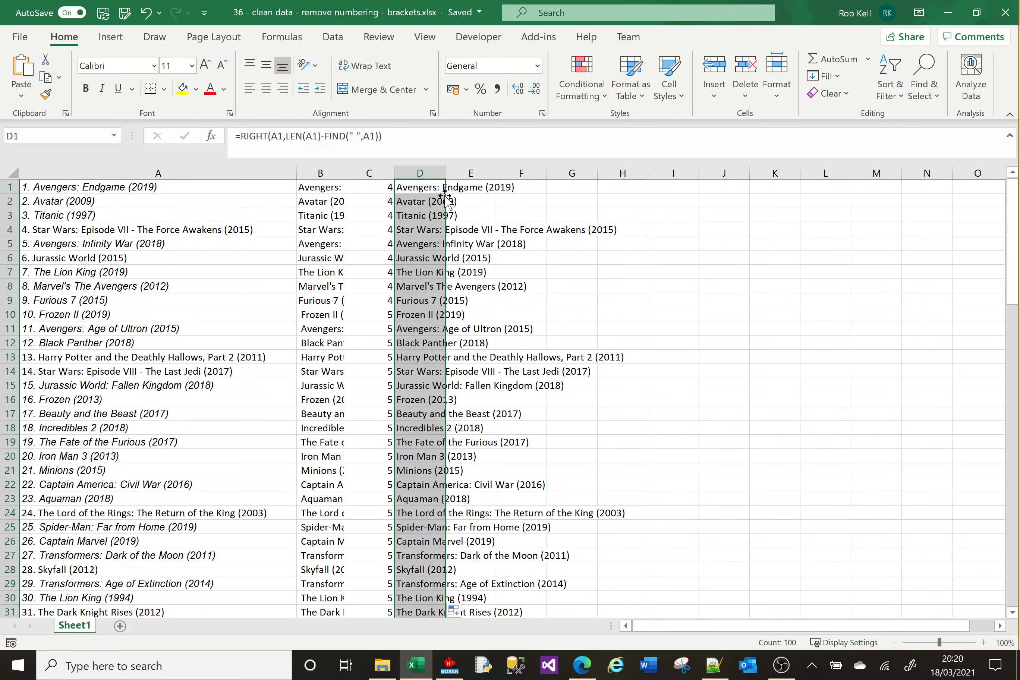
left_click(406, 206)
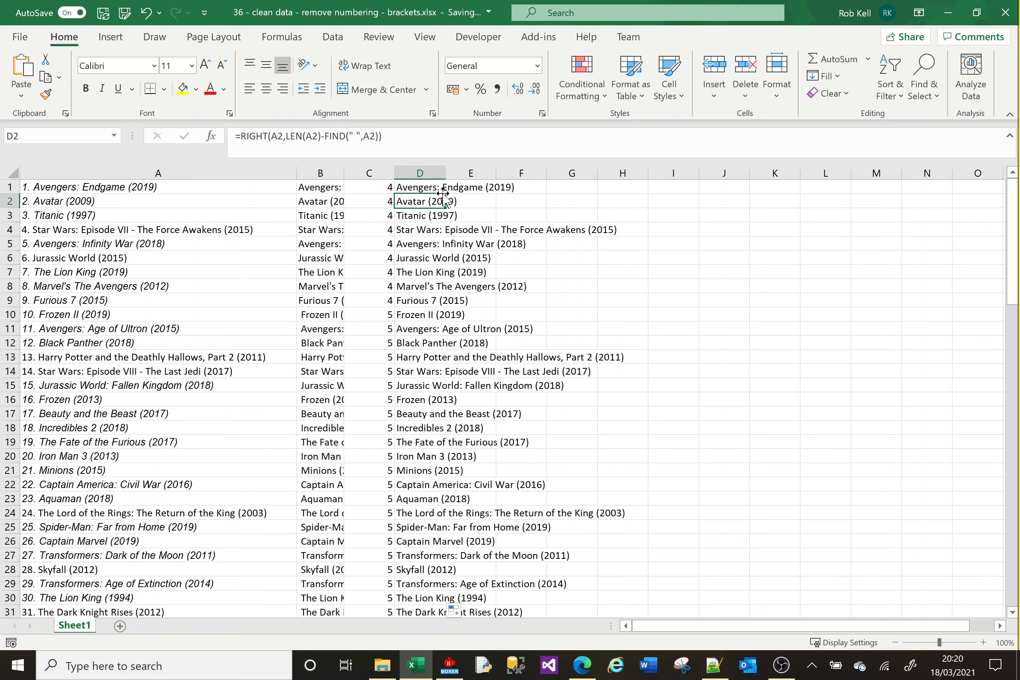
left_click(414, 188)
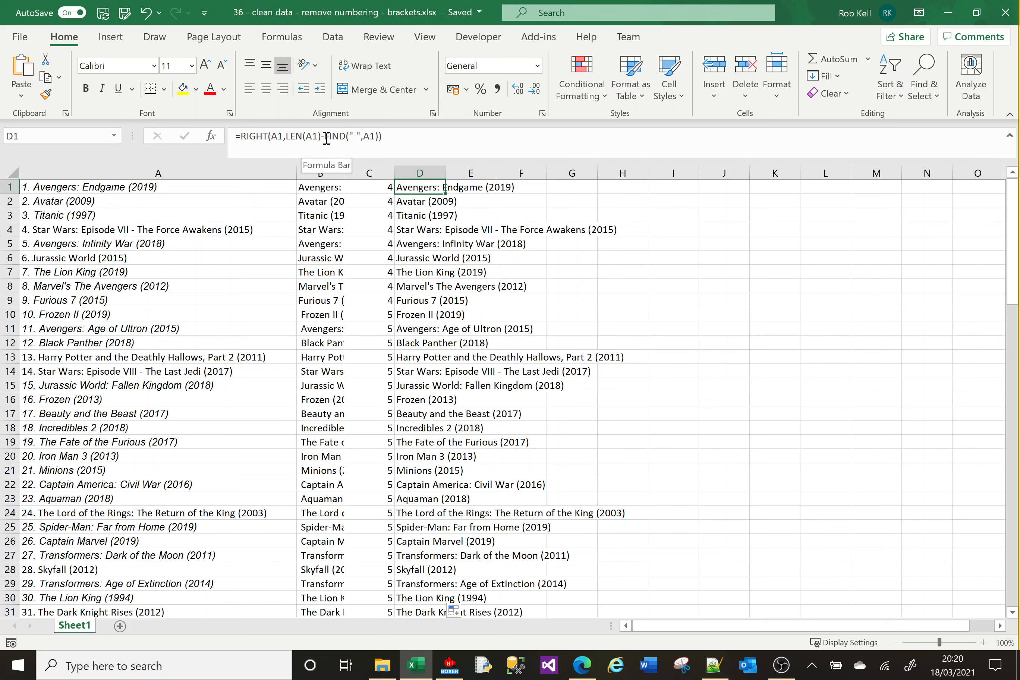
Copy the formula text =RIGHT(A1,LEN(A1)-FIND(" ",A1)) from D1 into cell E1, keeping its A1 references.
left_click(465, 188)
left_click(401, 186)
left_click(390, 136)
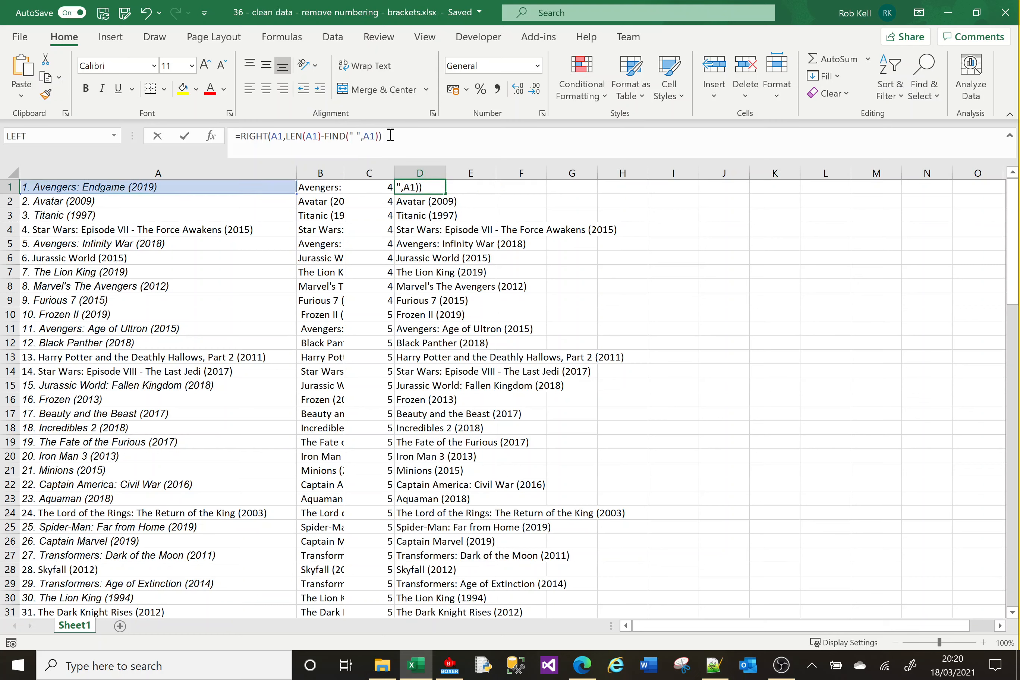
left_click_drag(391, 135, 228, 134)
key("ctrl+c")
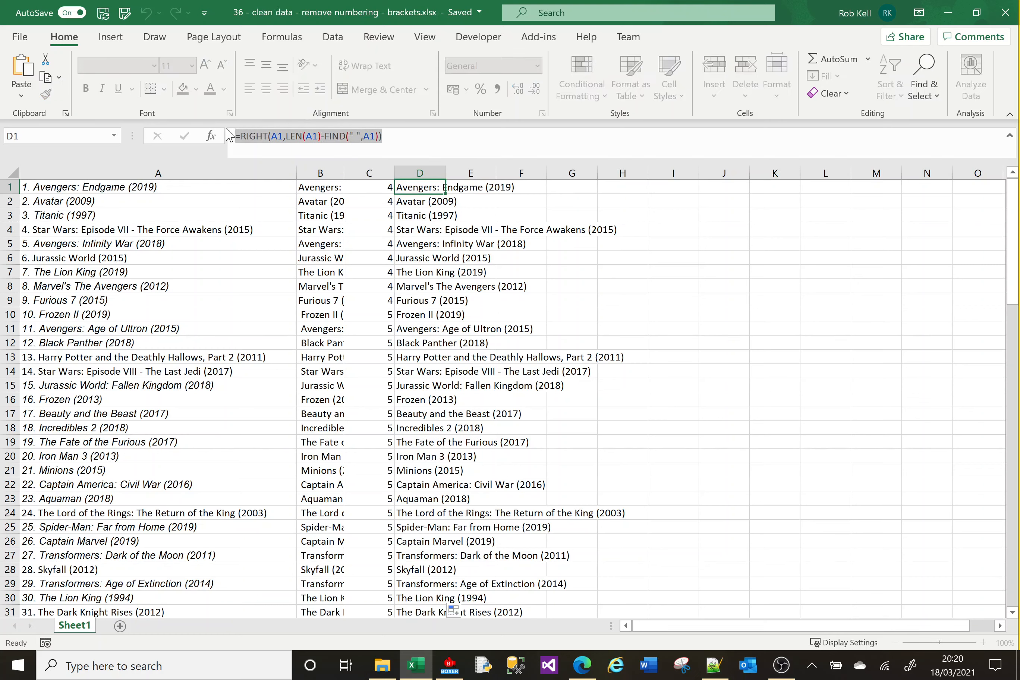
key("Escape")
left_click(458, 188)
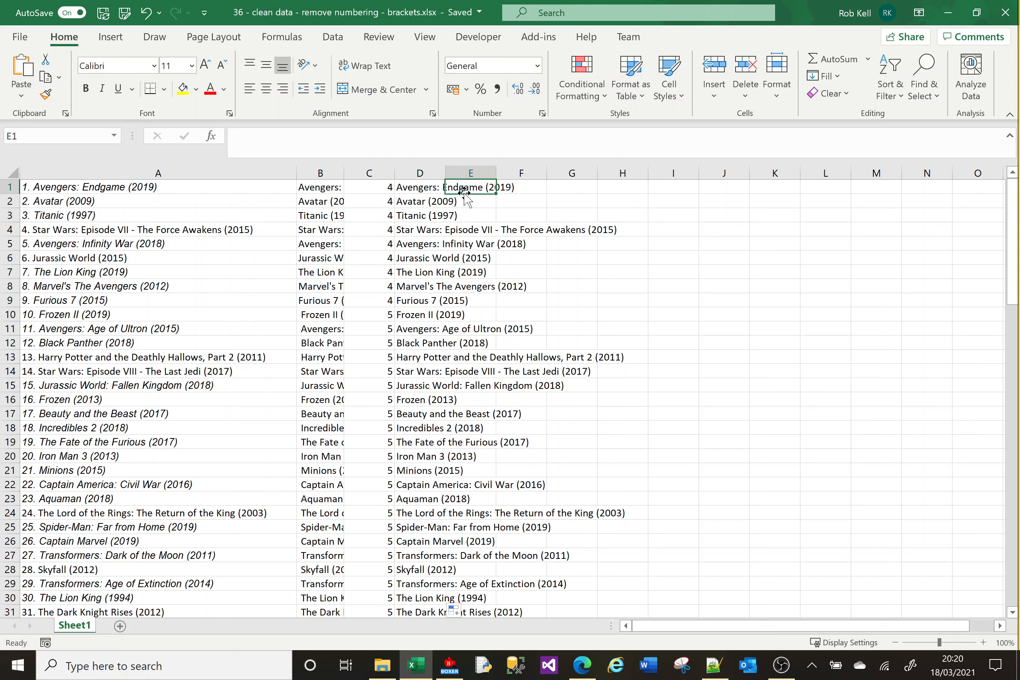
left_click(437, 144)
key("ctrl+v")
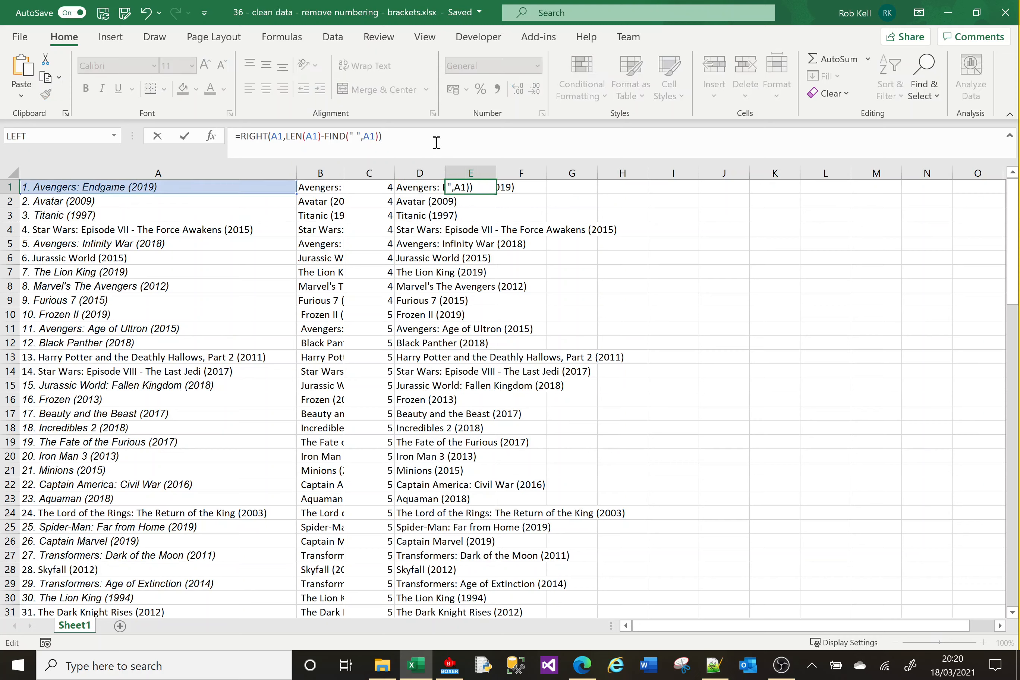
Change the E1 formula to search for a full stop and add 1, reading =RIGHT(A1,LEN(A1)-FIND(".",A1)+1).
left_click(356, 136)
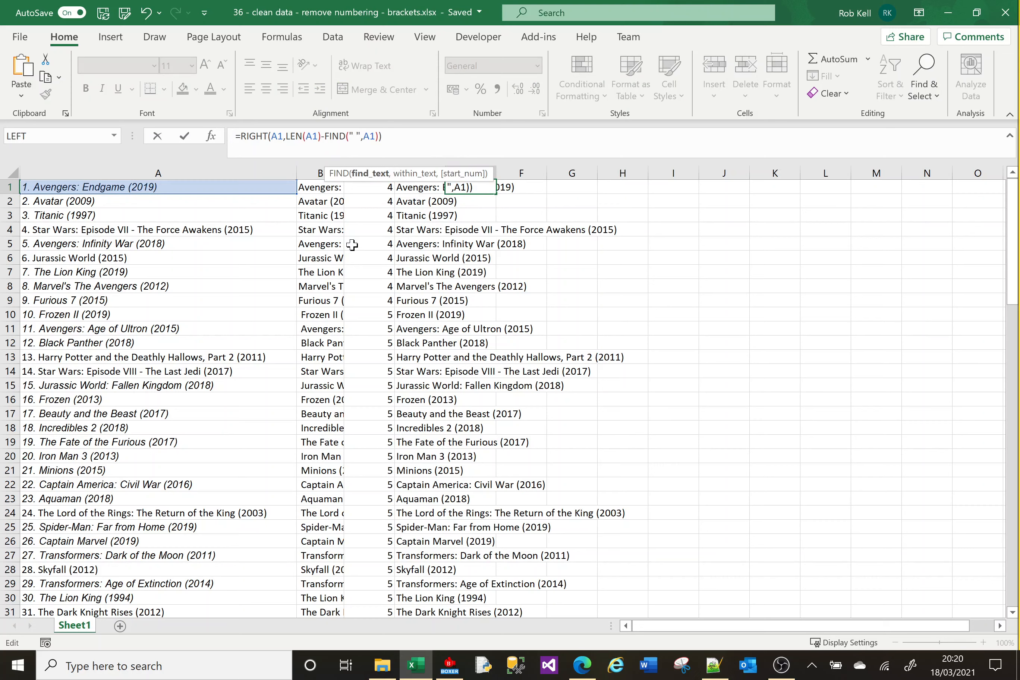
key("BackSpace")
type(".")
left_click(379, 137)
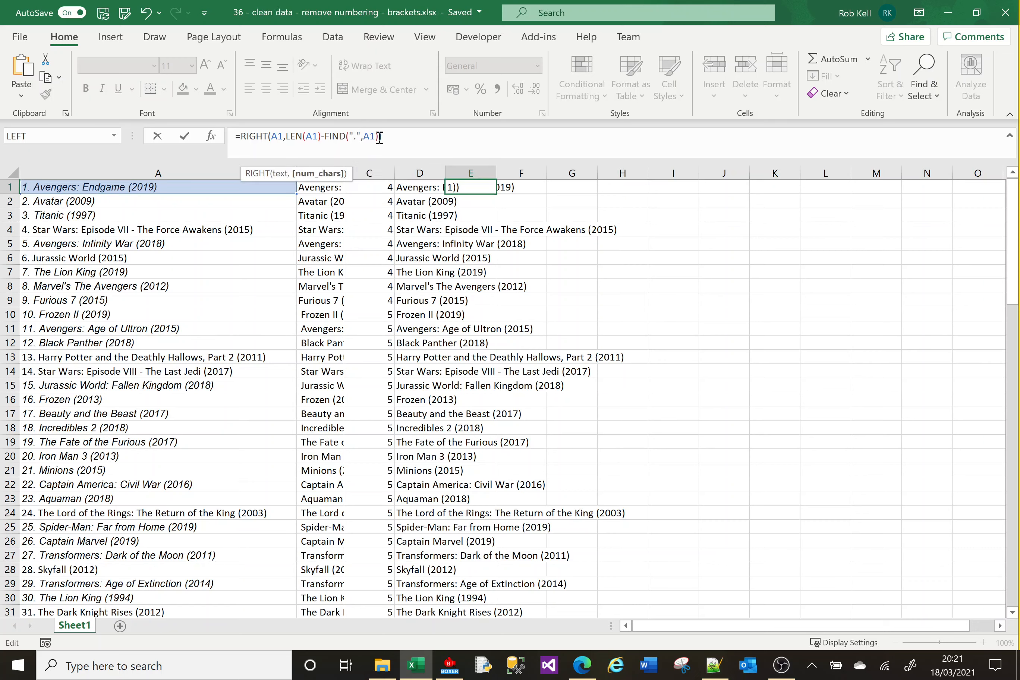
type("+1")
key("Return")
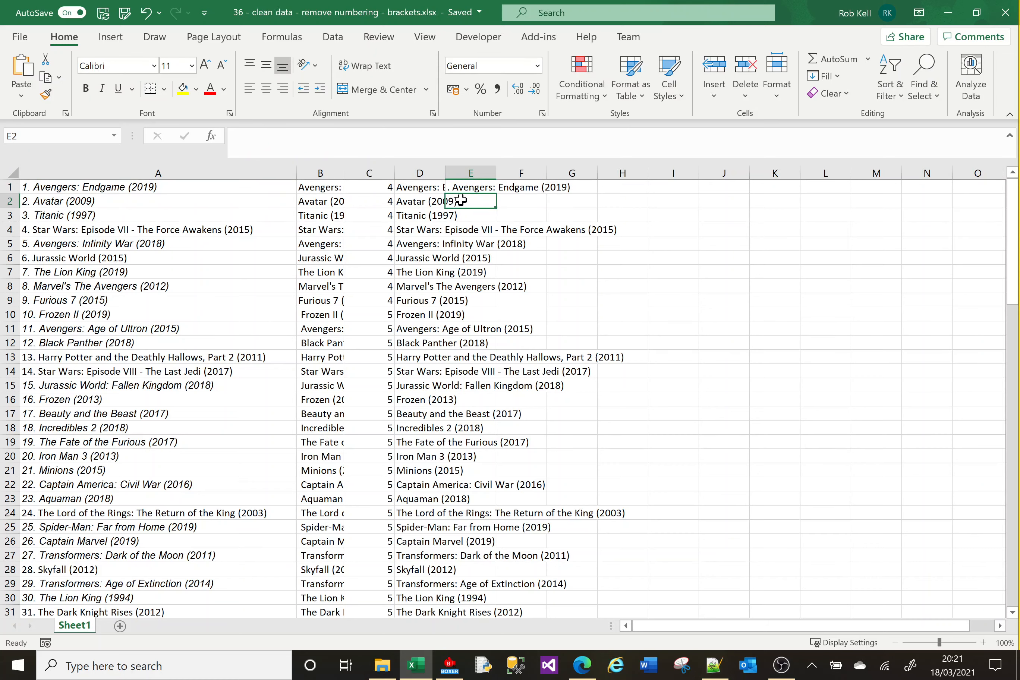
Fill the E1 formula down column E for all the film titles.
left_click(469, 187)
double_click(495, 194)
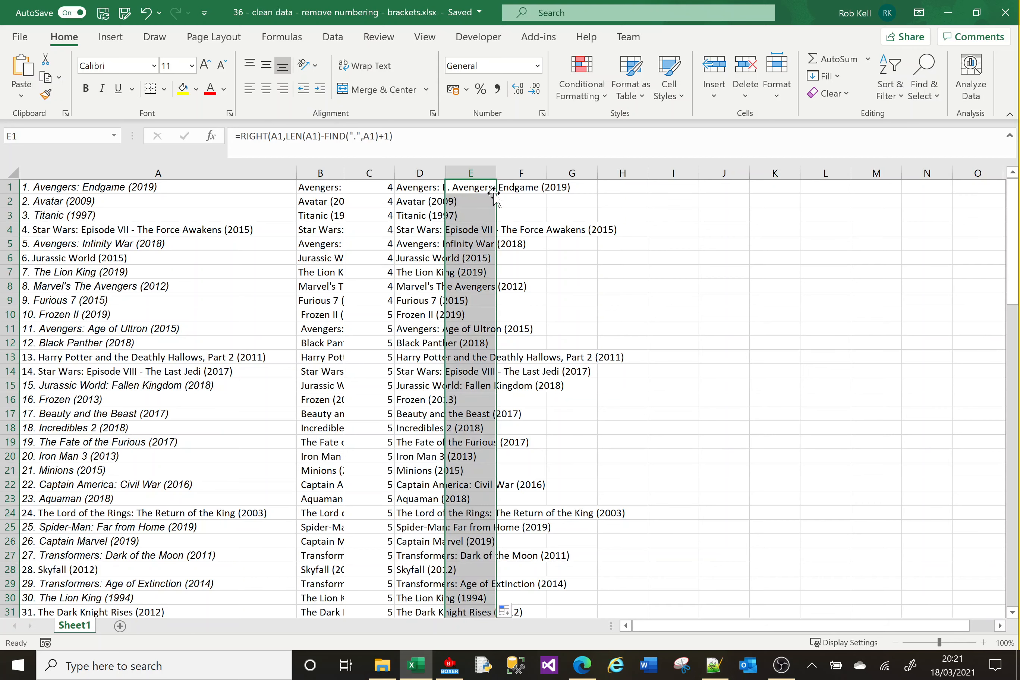
left_click(603, 201)
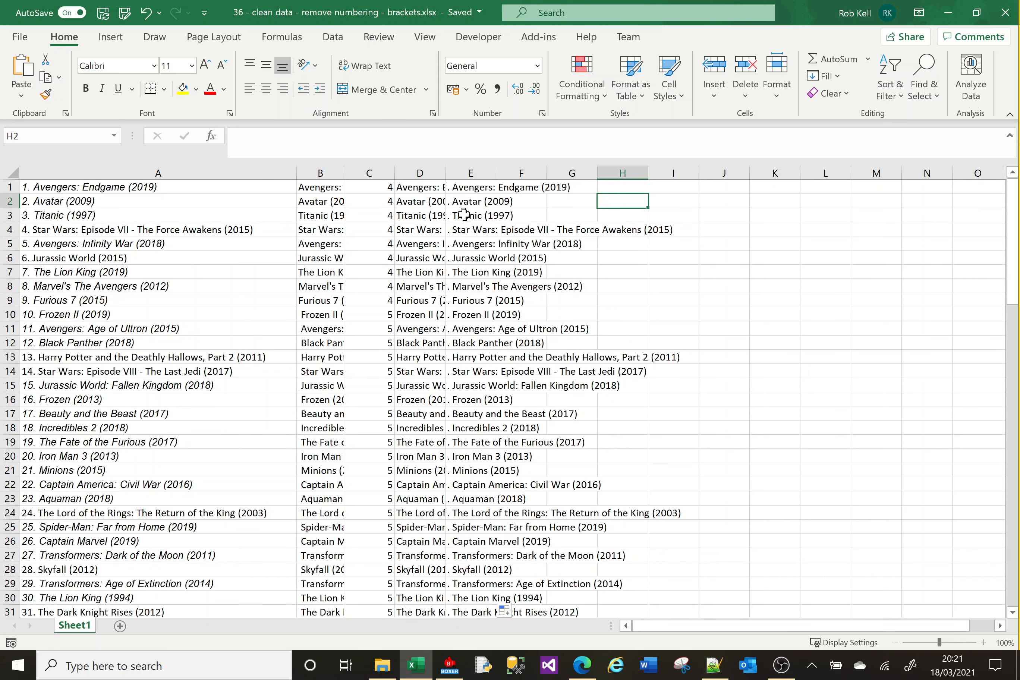
Add parentheses in E1 so the formula reads =RIGHT(A1,LEN(A1)-(FIND(".",A1)+1)), and fill it down column E.
left_click(458, 186)
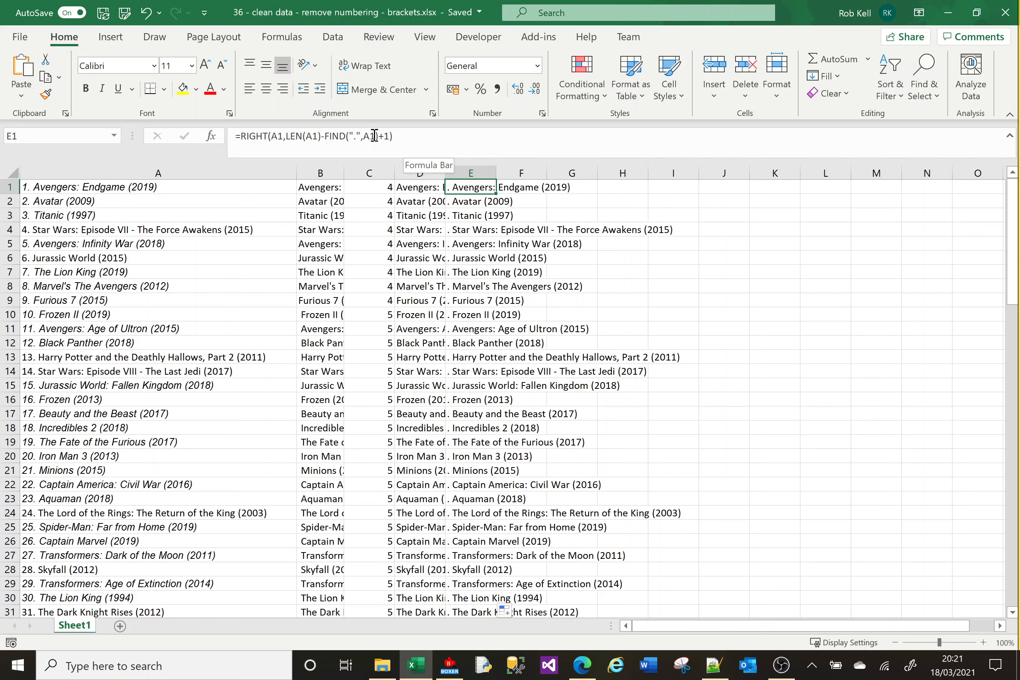
left_click(329, 136)
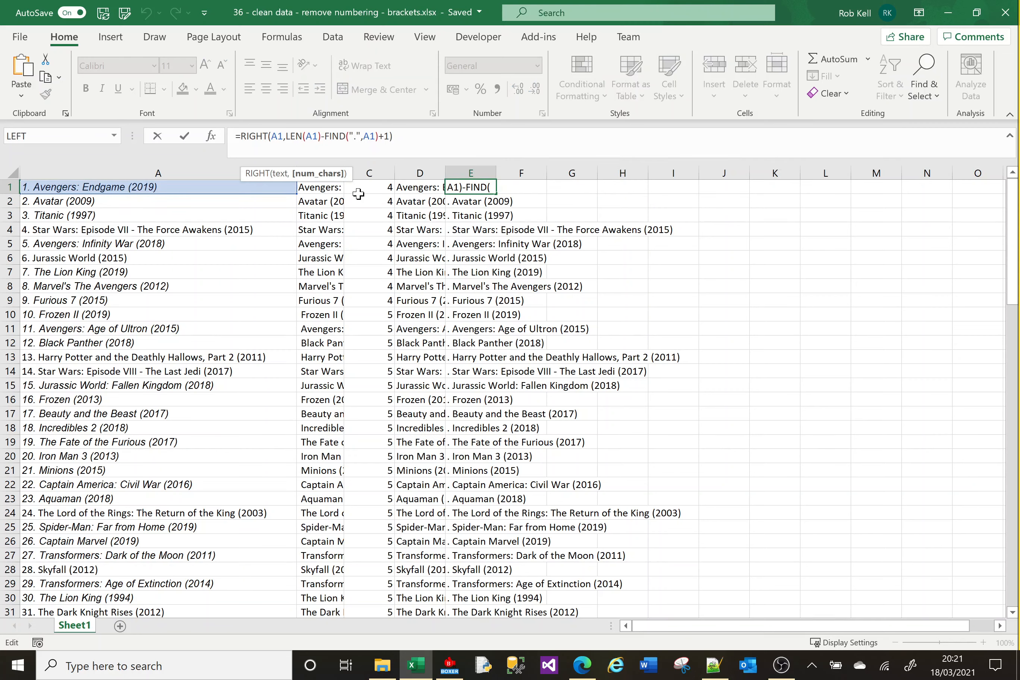
type("(")
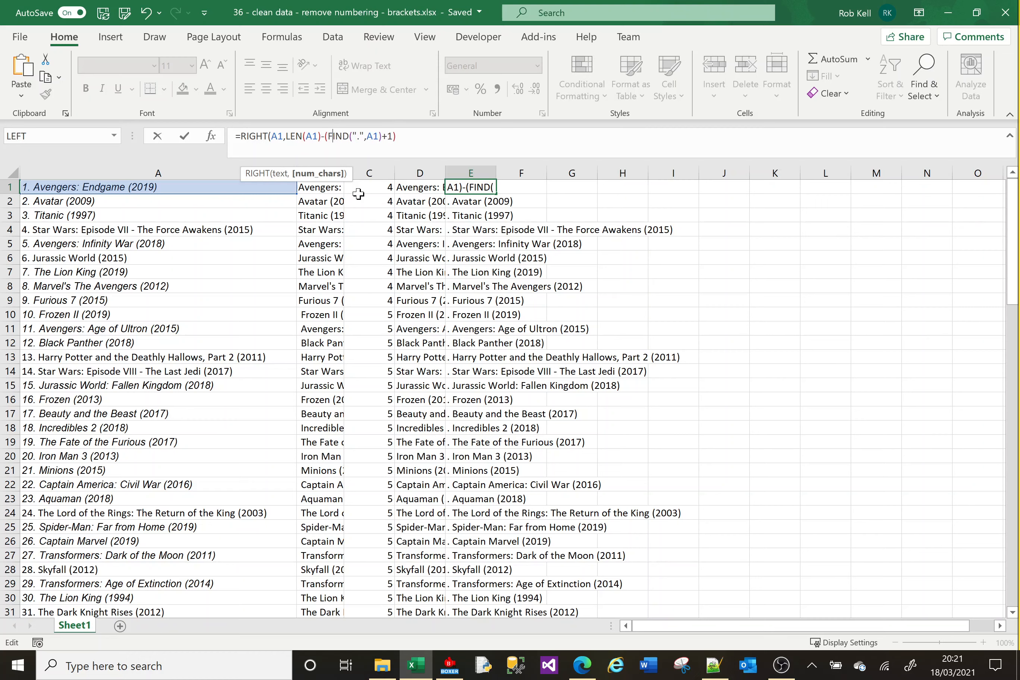
key("Right")
key("Right")
key("Right")
key("Right")
key("Right")
key("Right")
key("Right")
key("Right")
key("Right")
key("Right")
key("Right")
key("Right")
key("Right")
type(")")
key("Return")
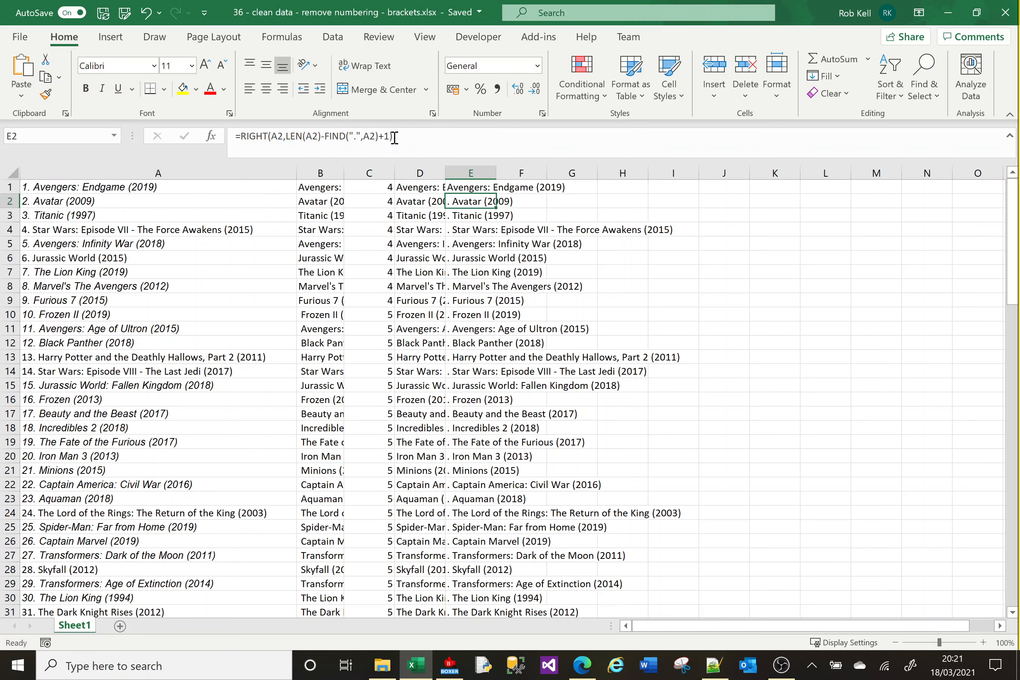
left_click(467, 186)
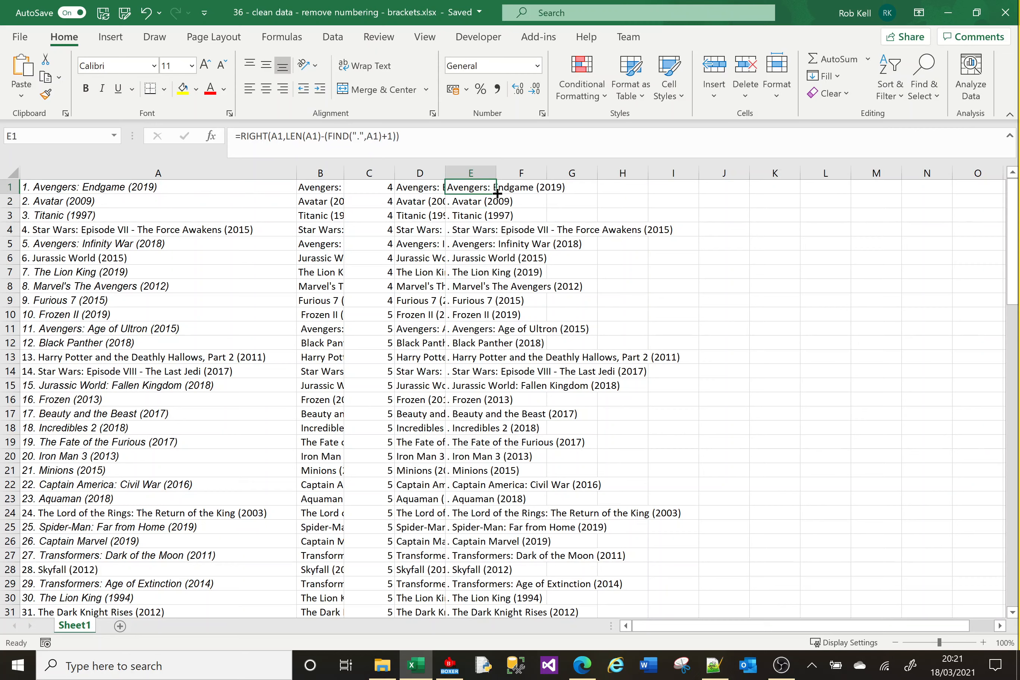
double_click(496, 193)
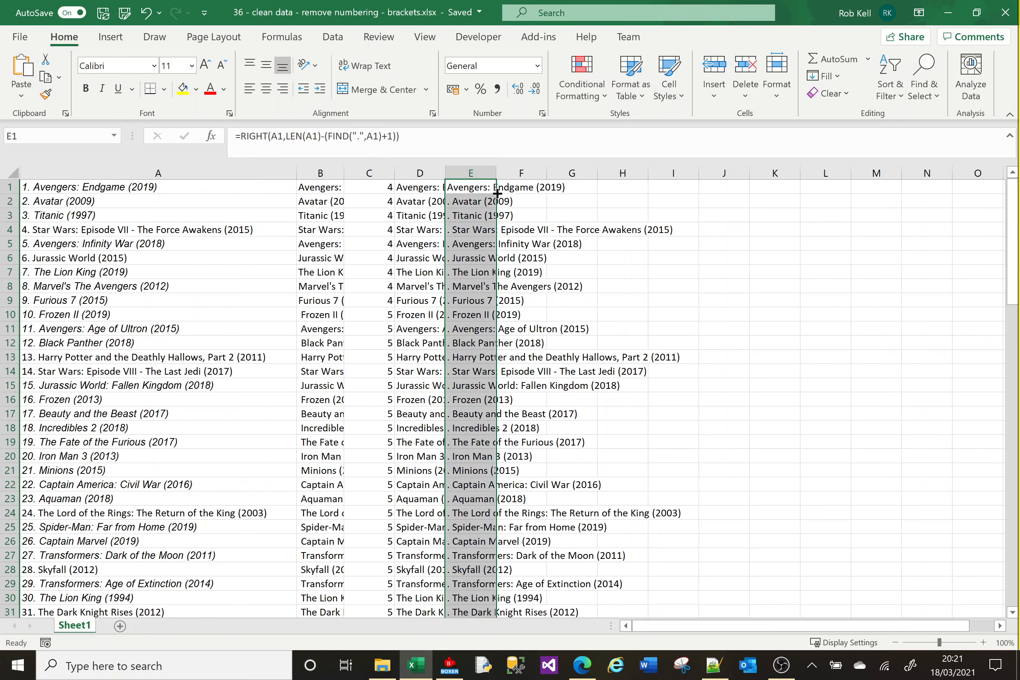
Examine the LEN(A1) and FIND(".",A1) parts of the E1 formula and leave the cell without saving any edit.
left_click(467, 189)
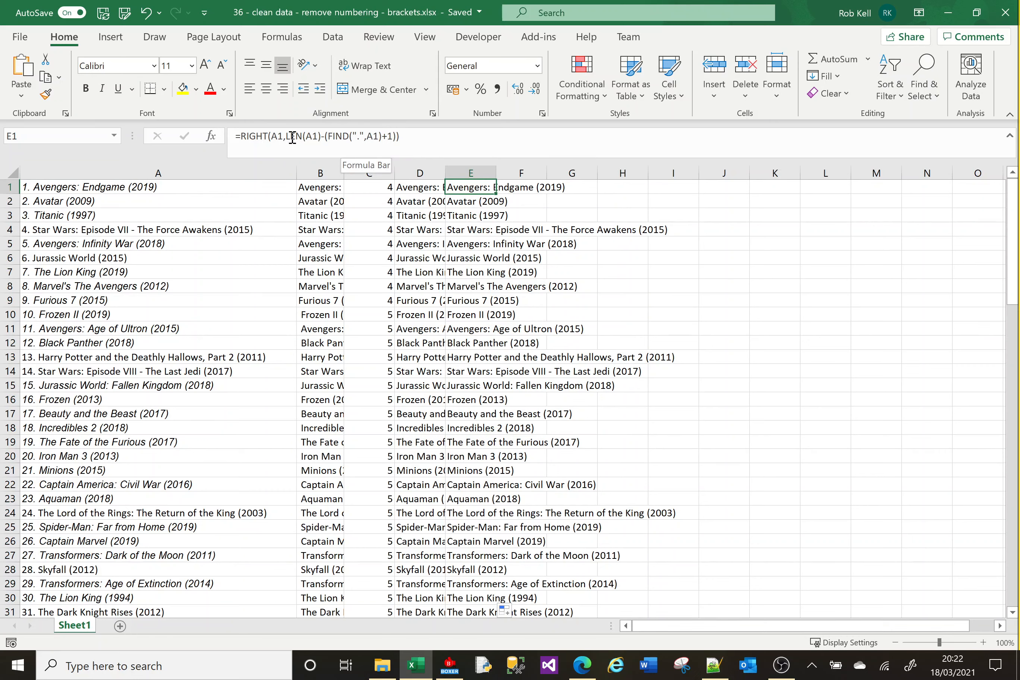
left_click_drag(286, 136, 322, 136)
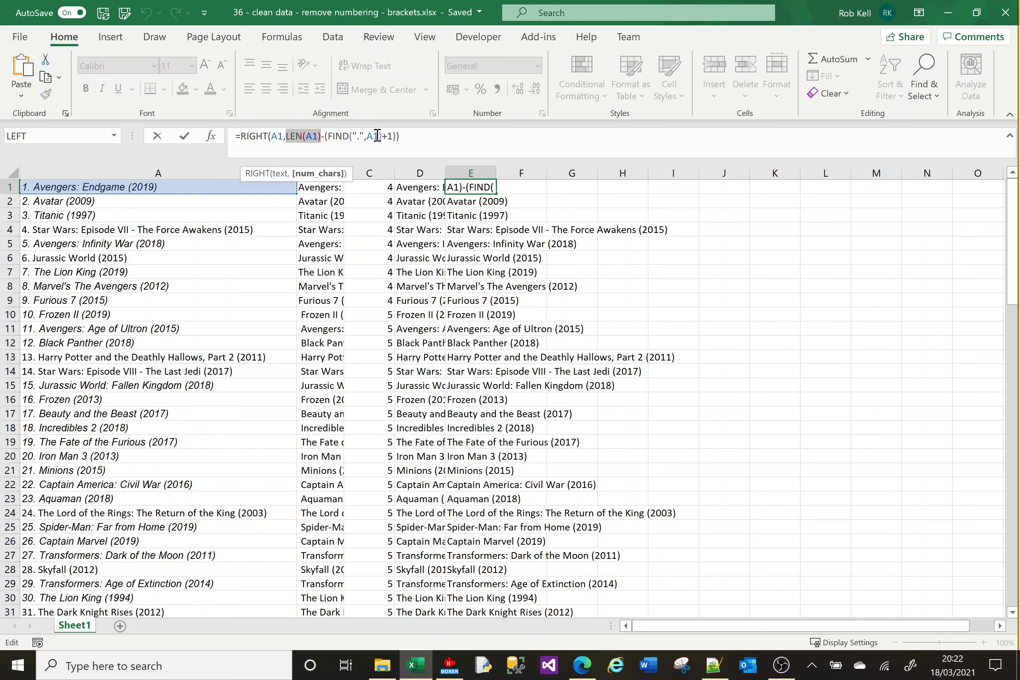
left_click_drag(327, 136, 382, 137)
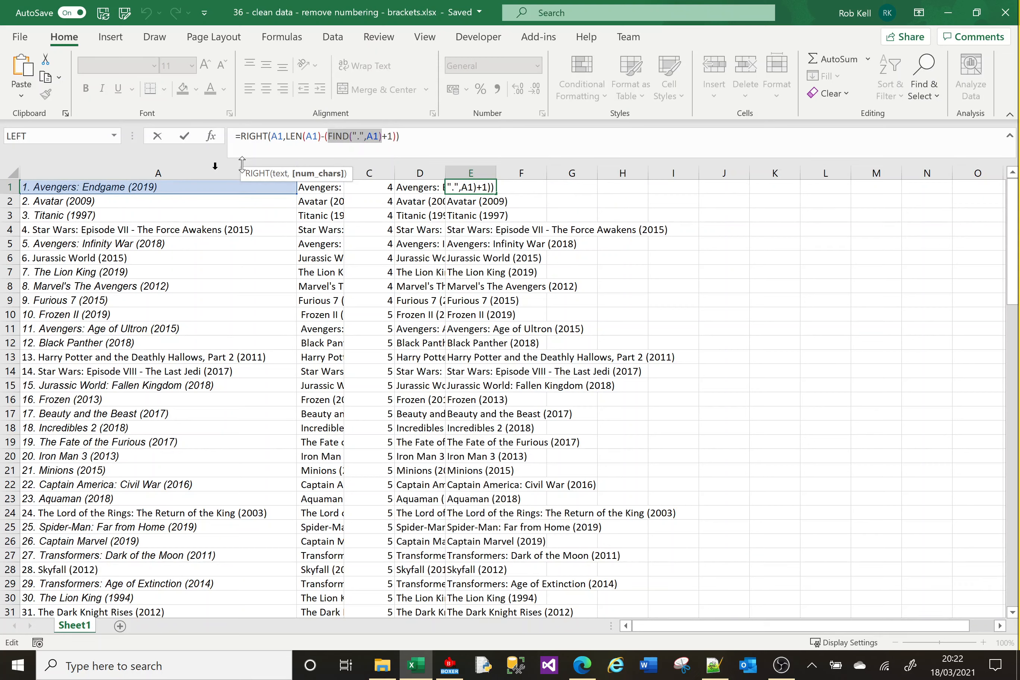
left_click(199, 228)
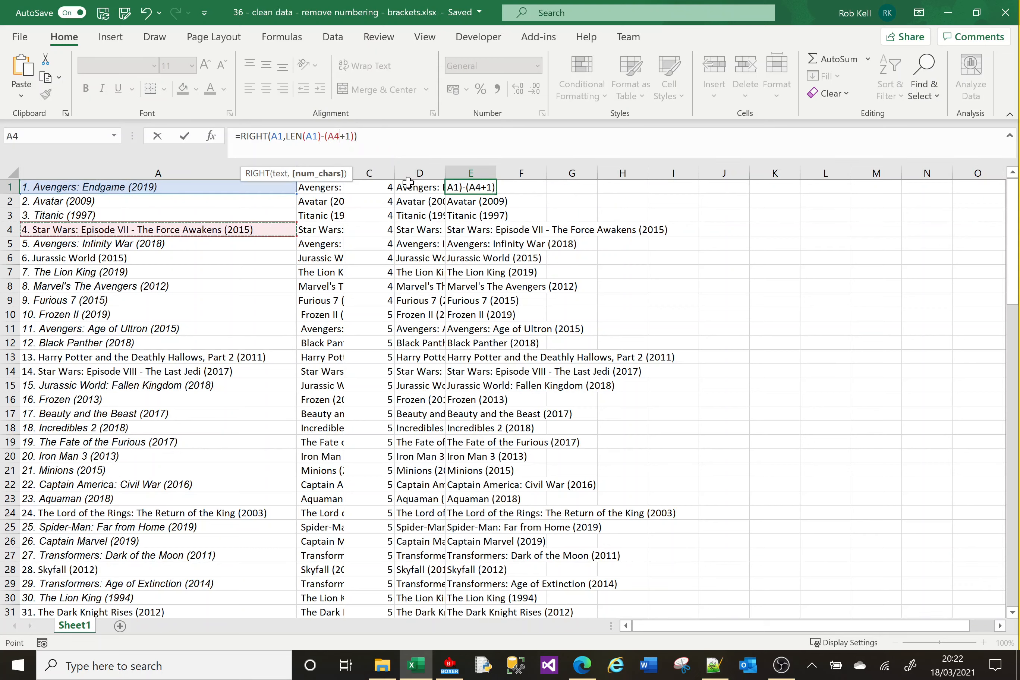
key("Escape")
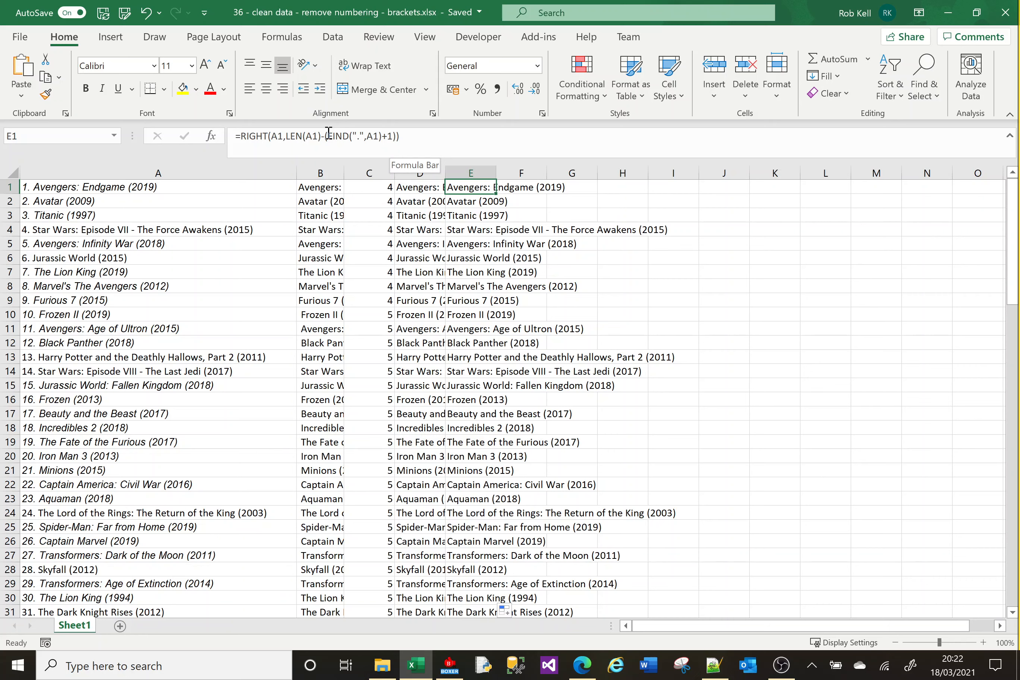
Enter =LEFT(A1,FIND("(",A1)-1) in F1 to extract the text before the opening bracket.
key("Right")
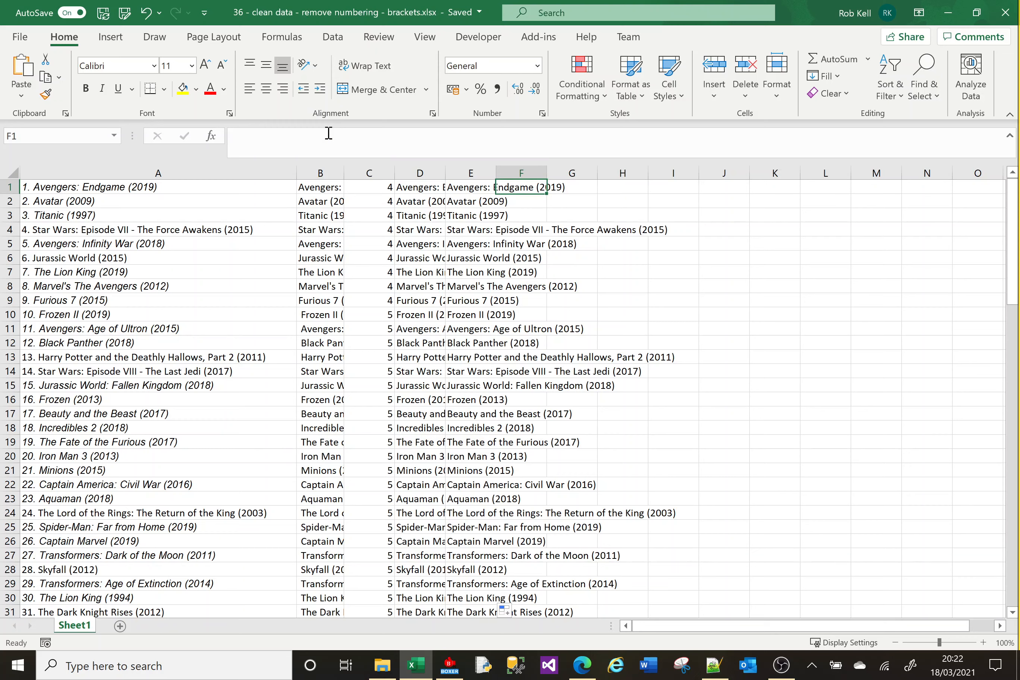
type("=")
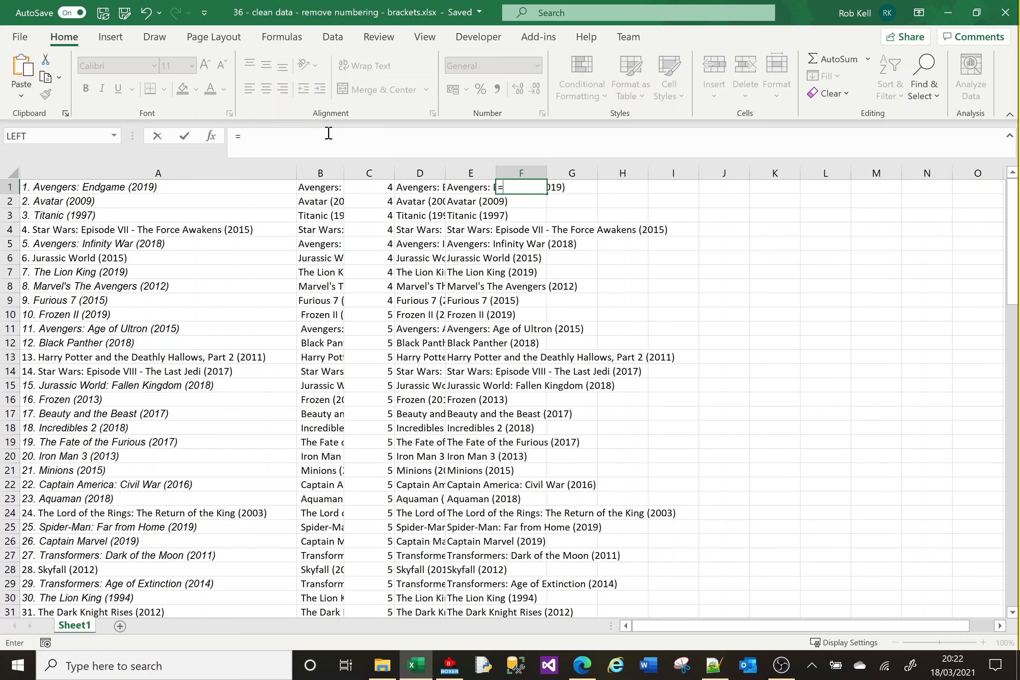
type("LEFT(")
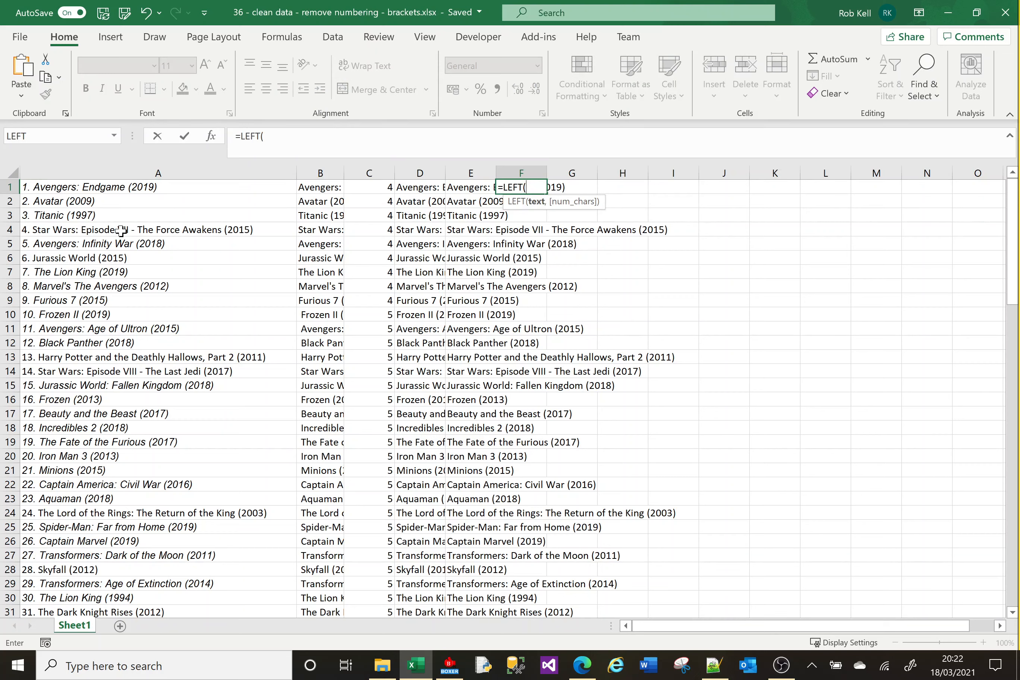
type("A")
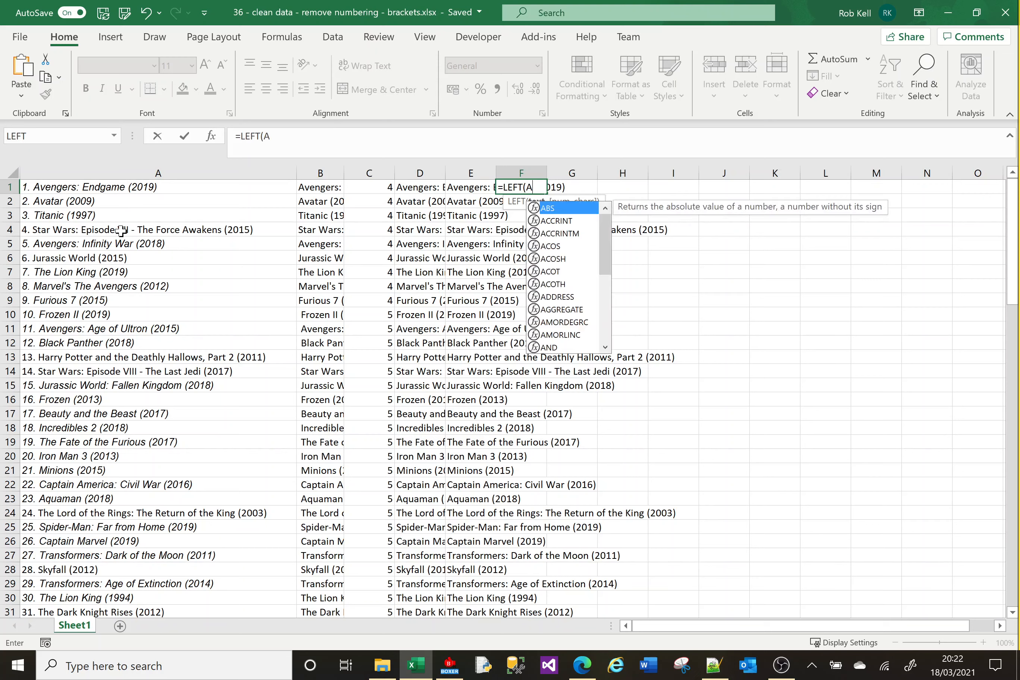
type("1,")
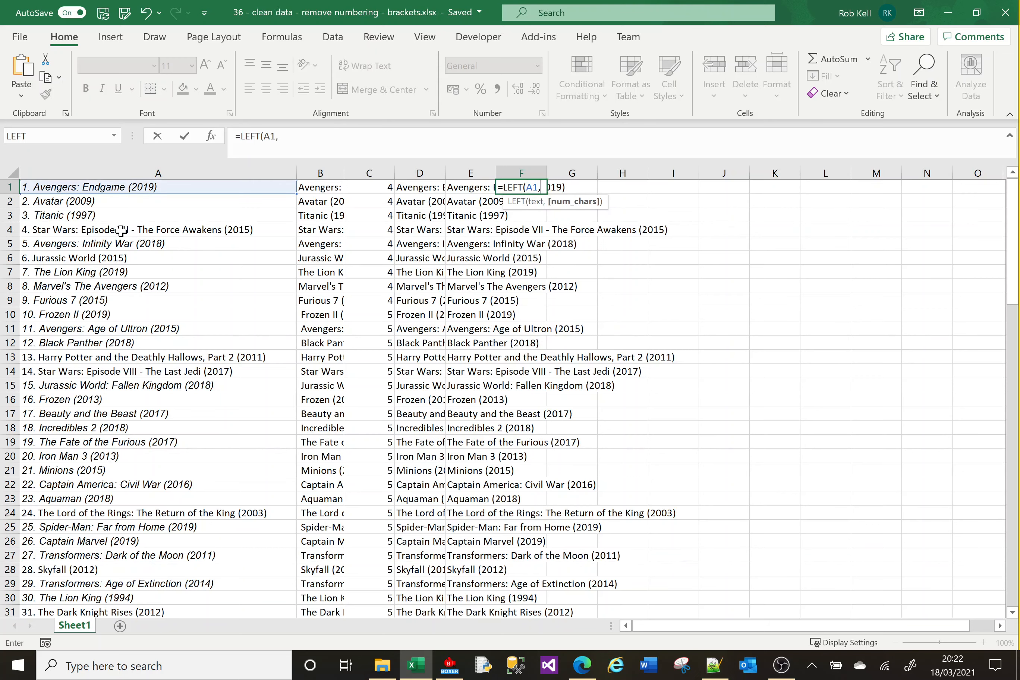
type("FIND")
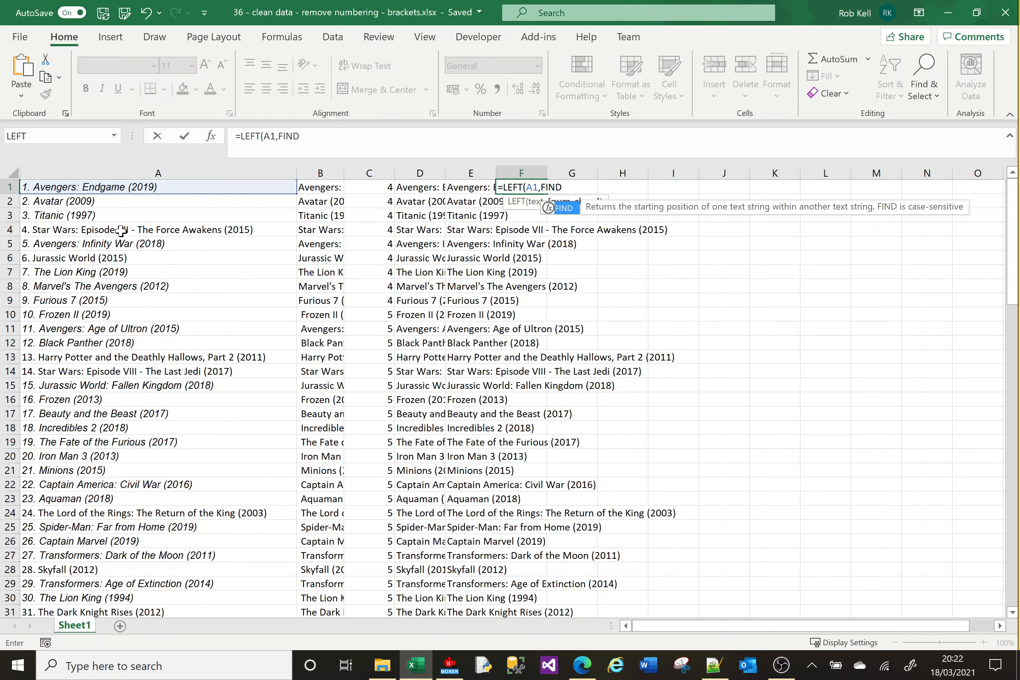
type("(")
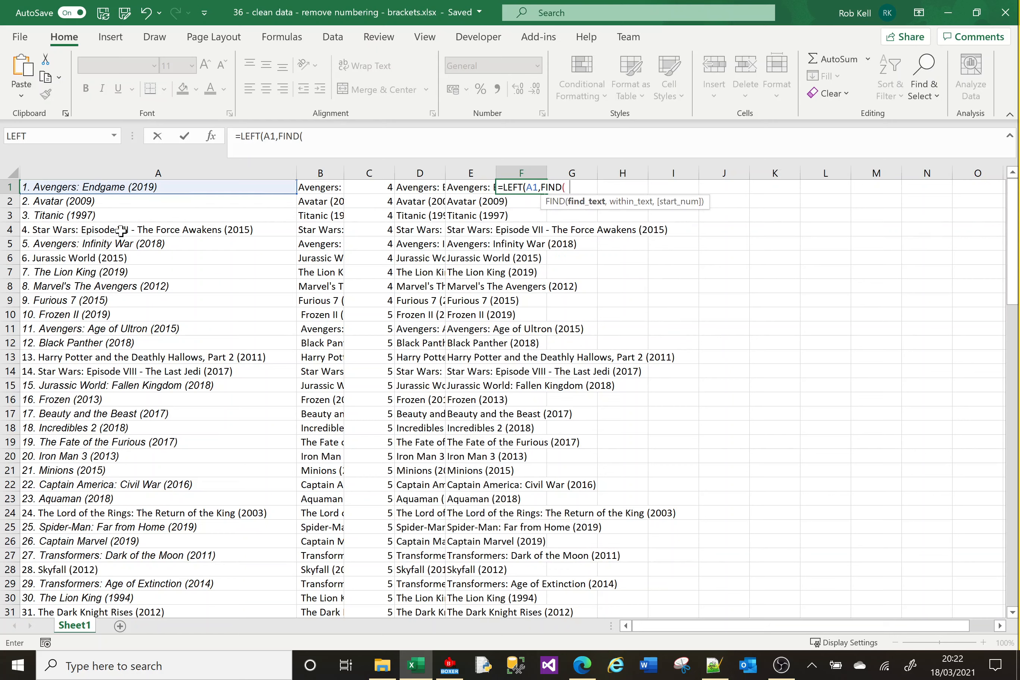
type("\"(\",A1")
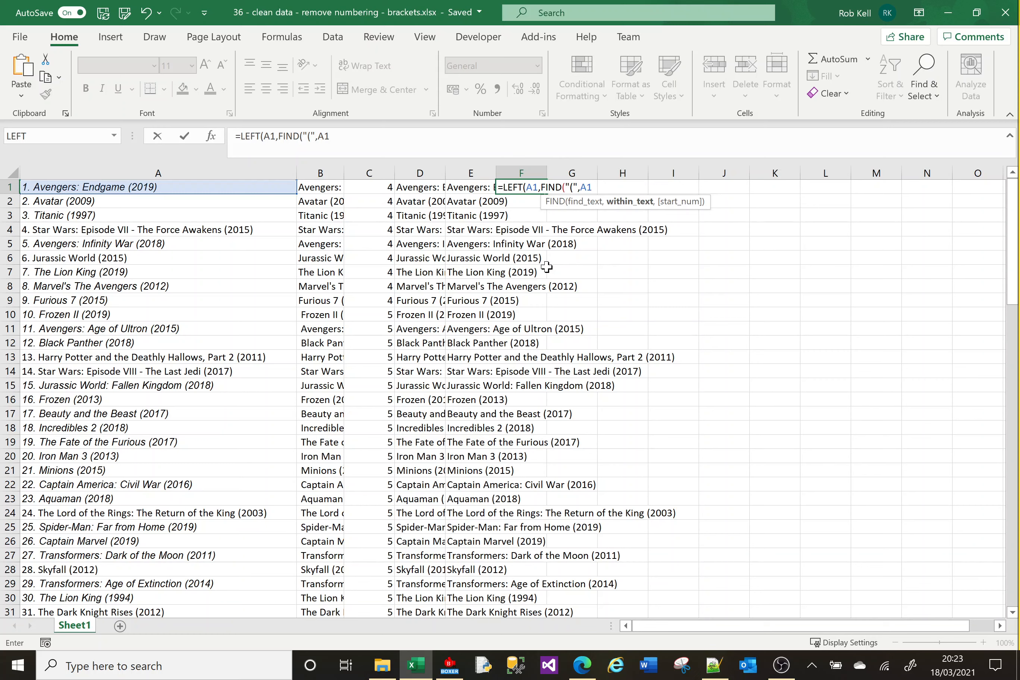
type(")")
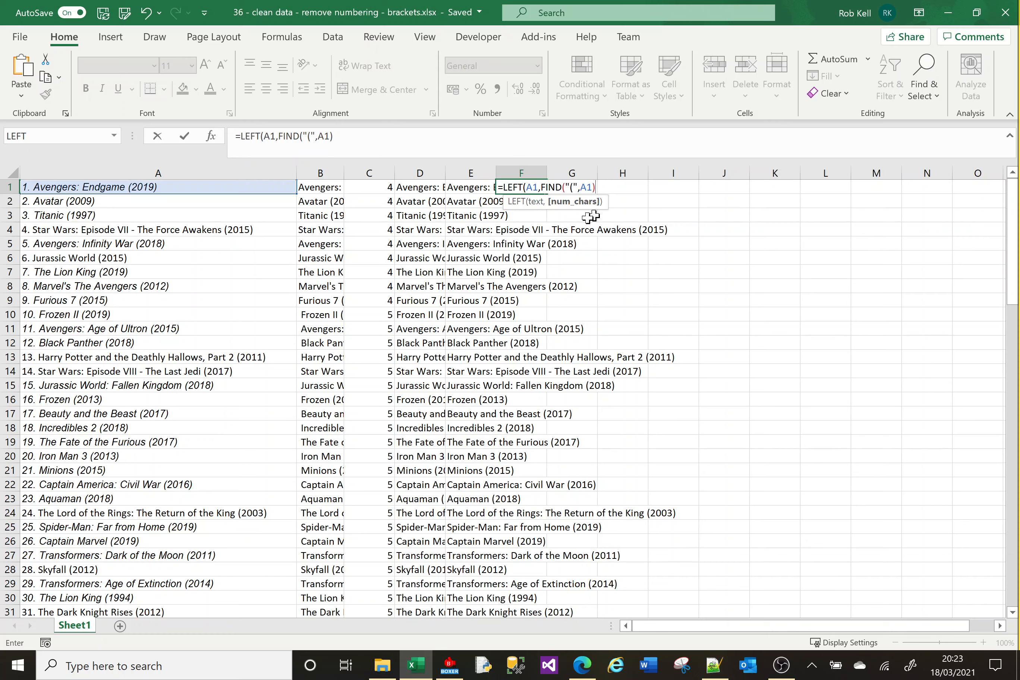
type("-1_")
type(")")
key("Return")
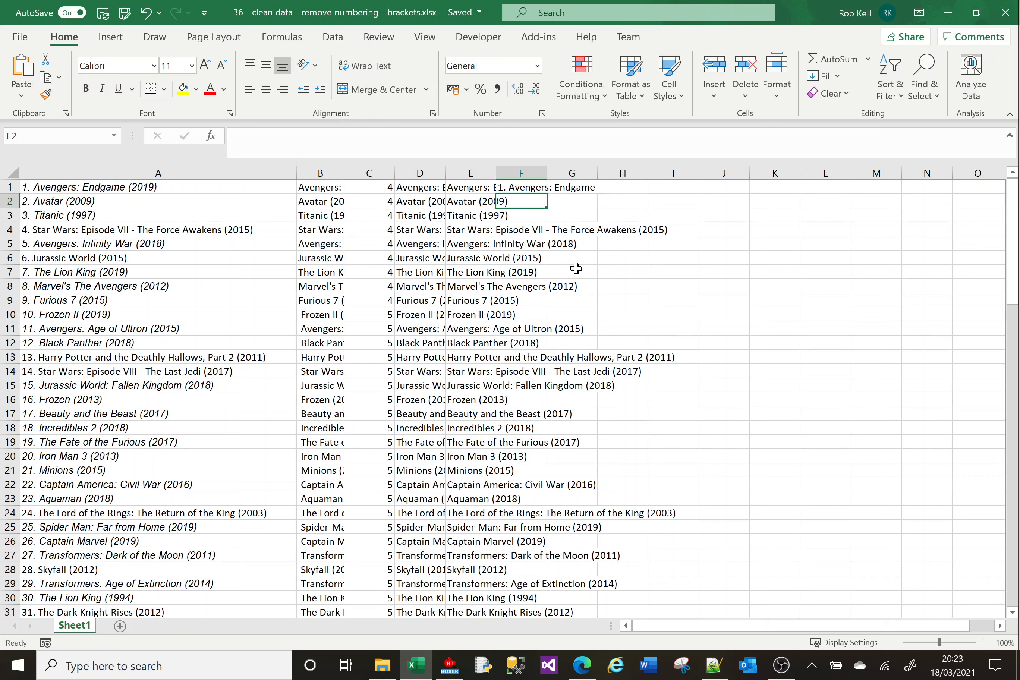
Fill the F1 formula down column F for all the film titles.
left_click(525, 188)
double_click(547, 196)
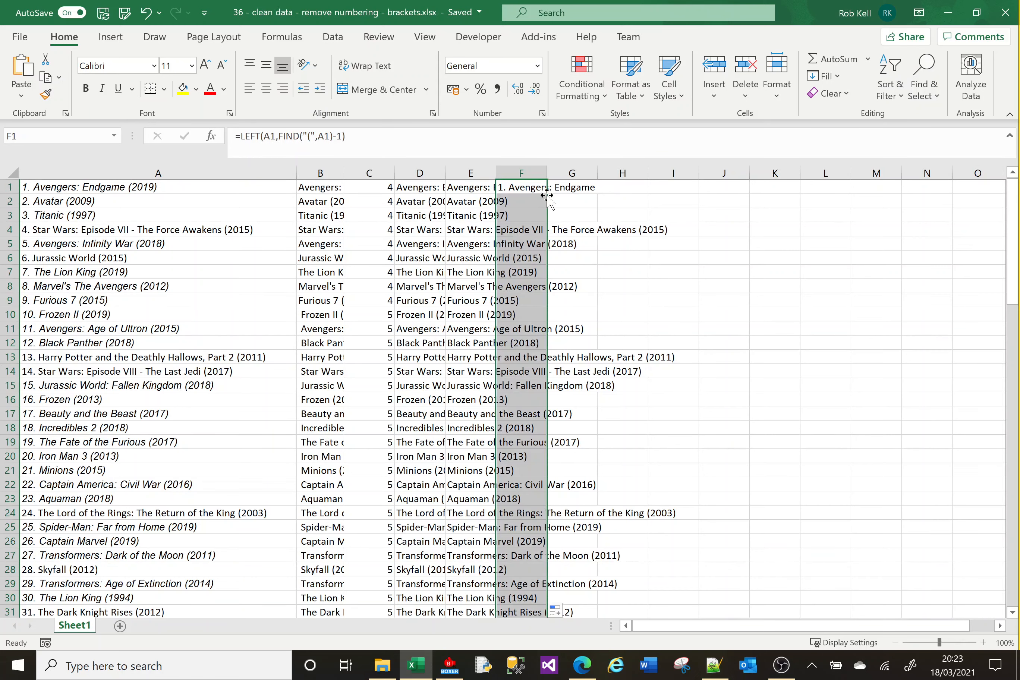
left_click(509, 201)
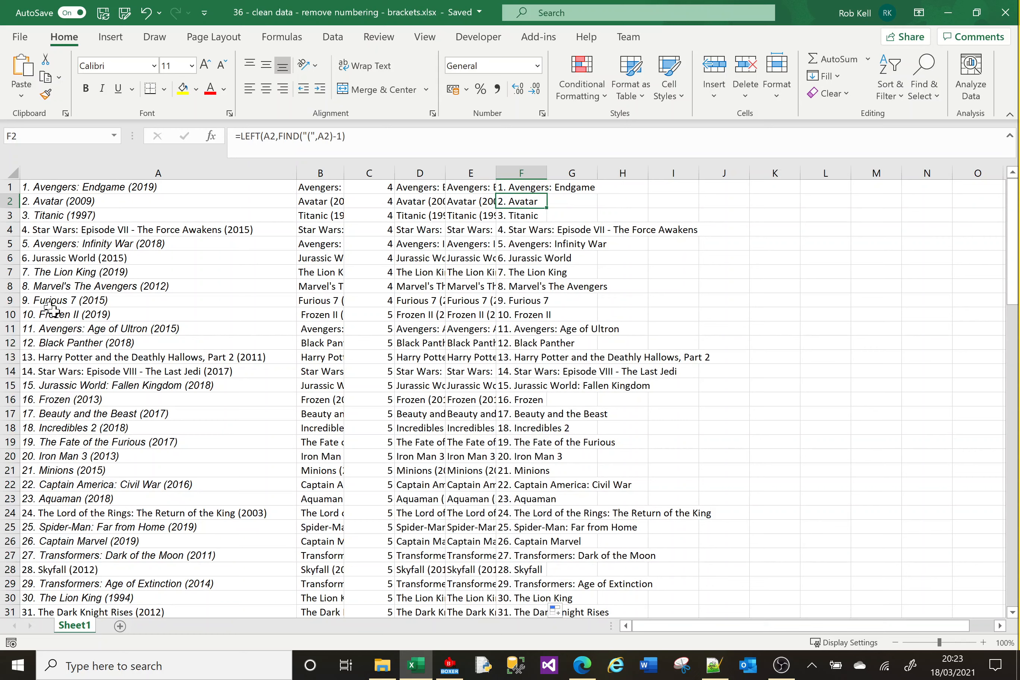
Start a MID formula in G1 on A1, with FIND(".")+2 as the start position.
left_click(574, 188)
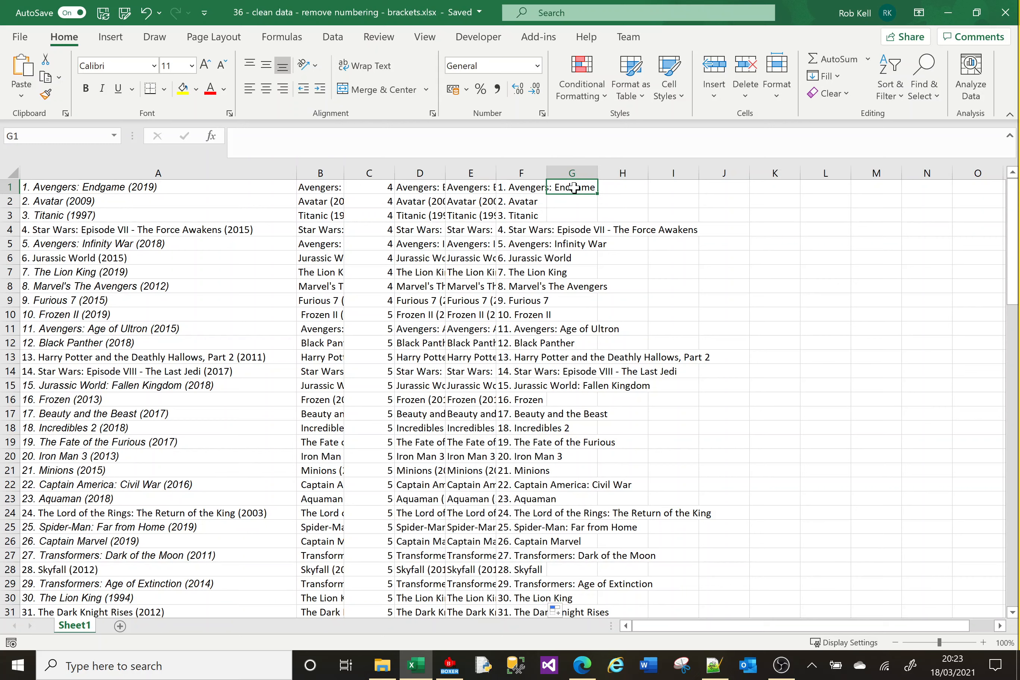
type("=")
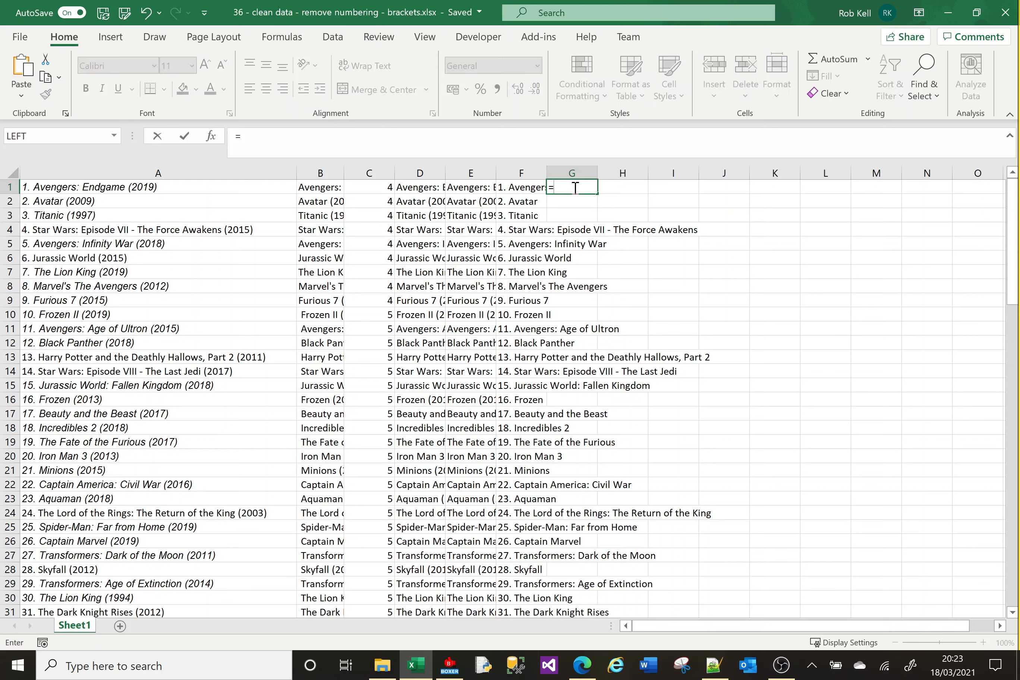
type("MID(")
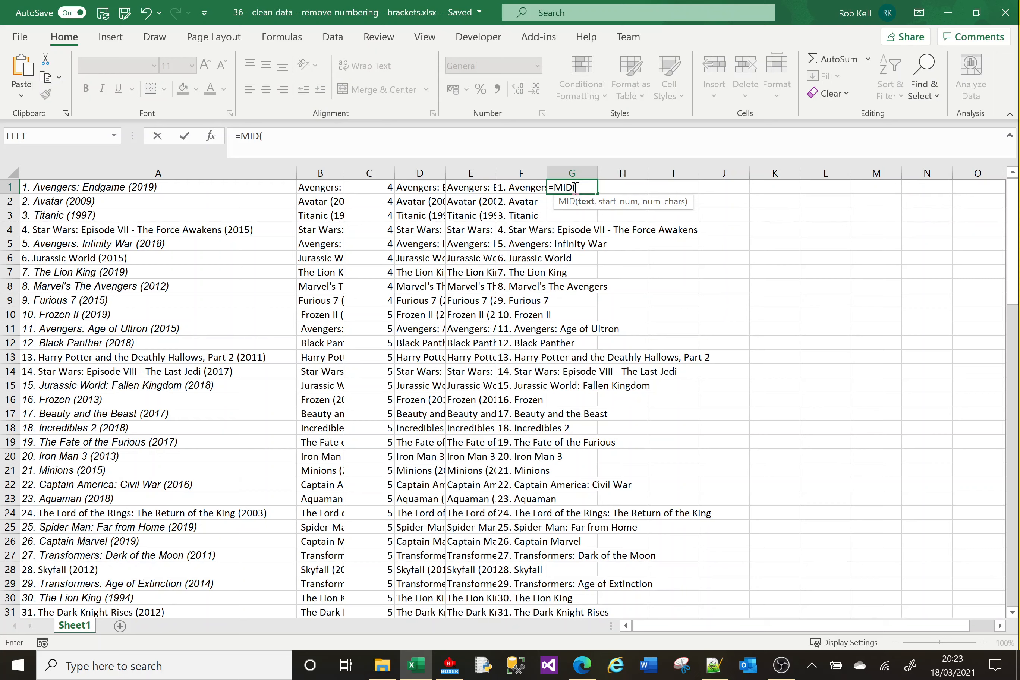
type("A1")
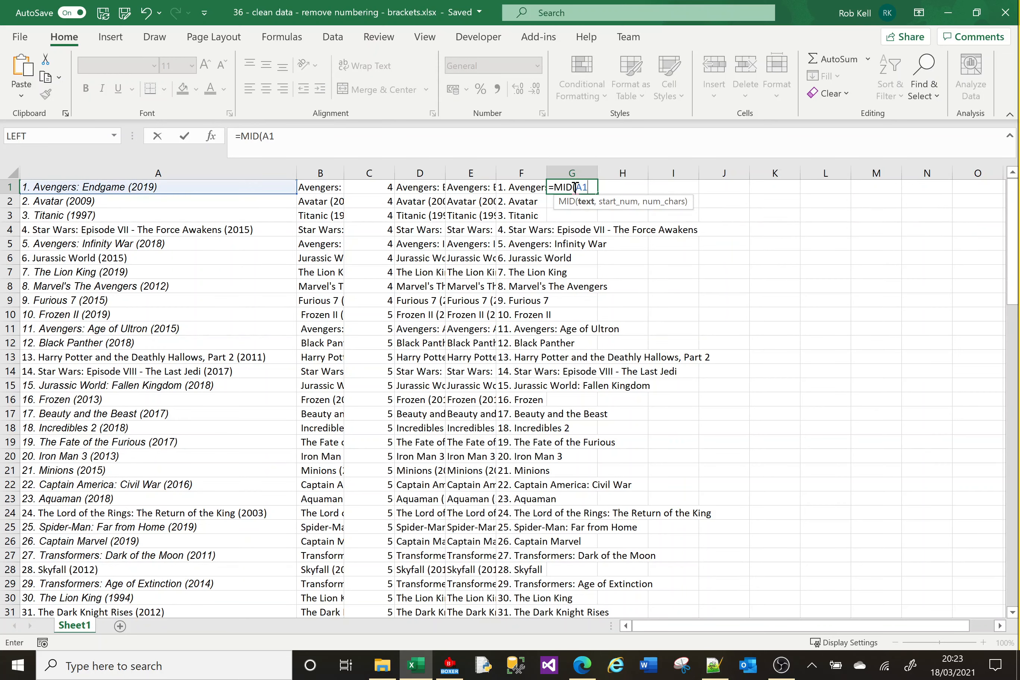
type(",FIN")
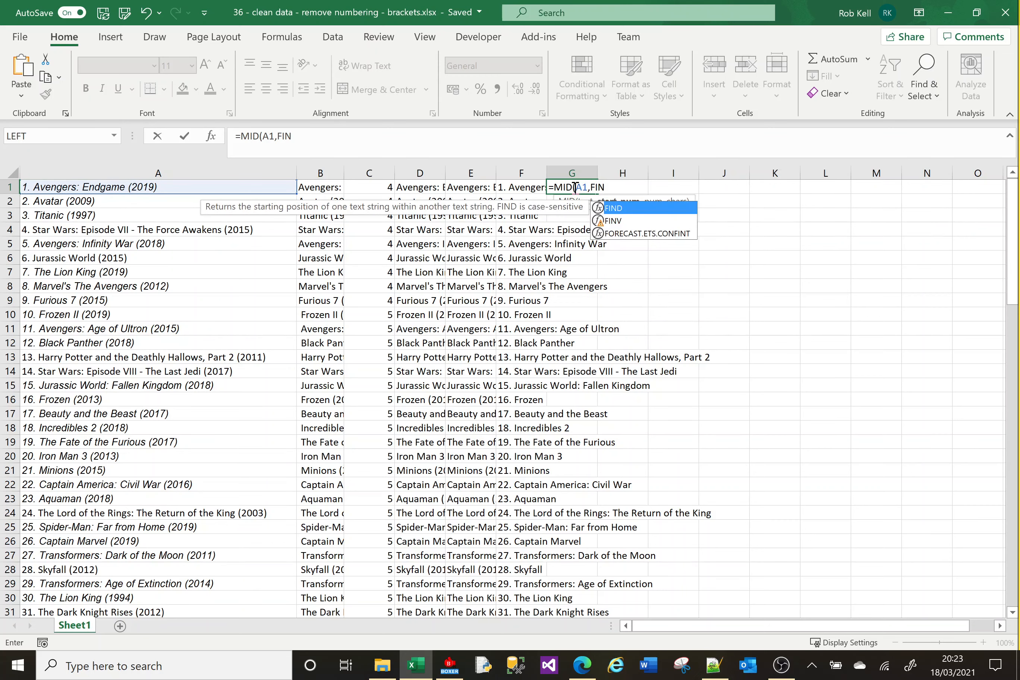
type("D(\".")
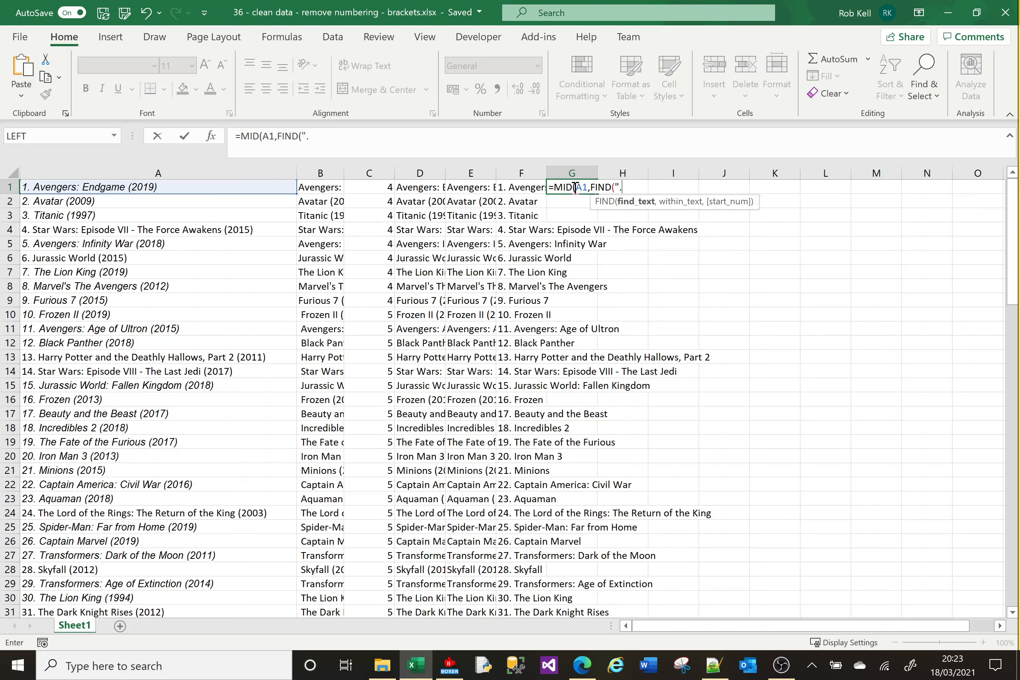
type("\")")
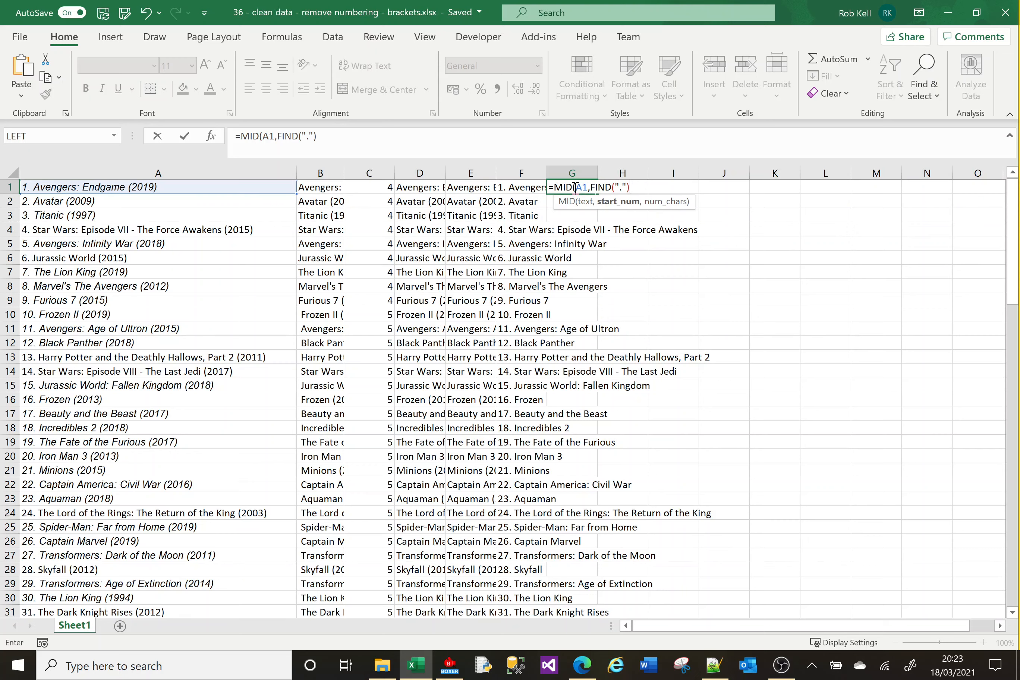
type("+2,")
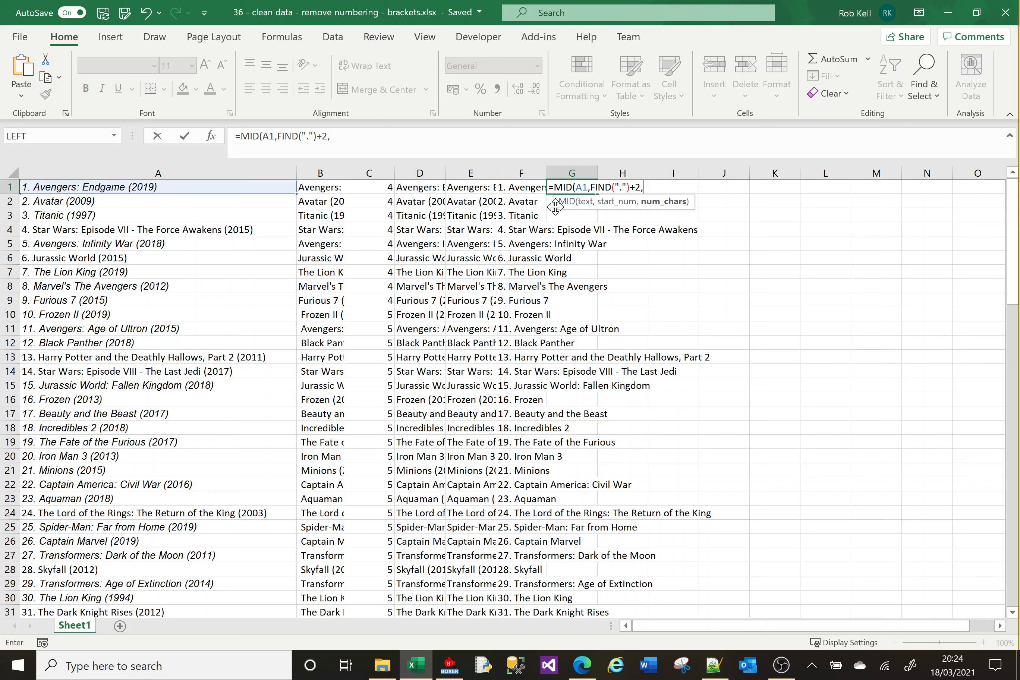
left_click(395, 139)
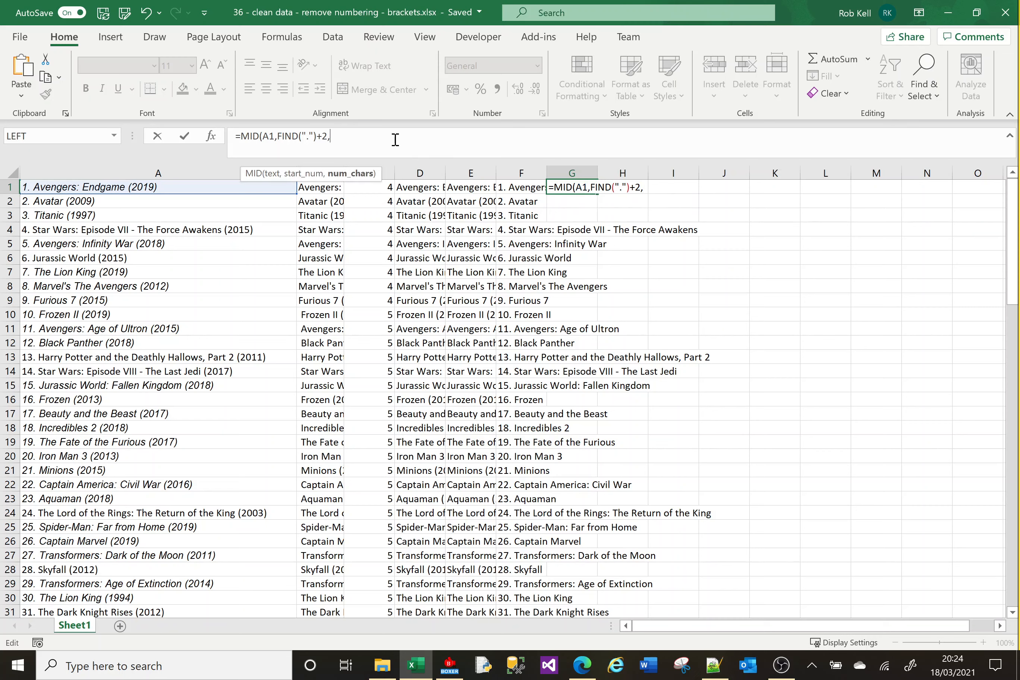
type("(FIND")
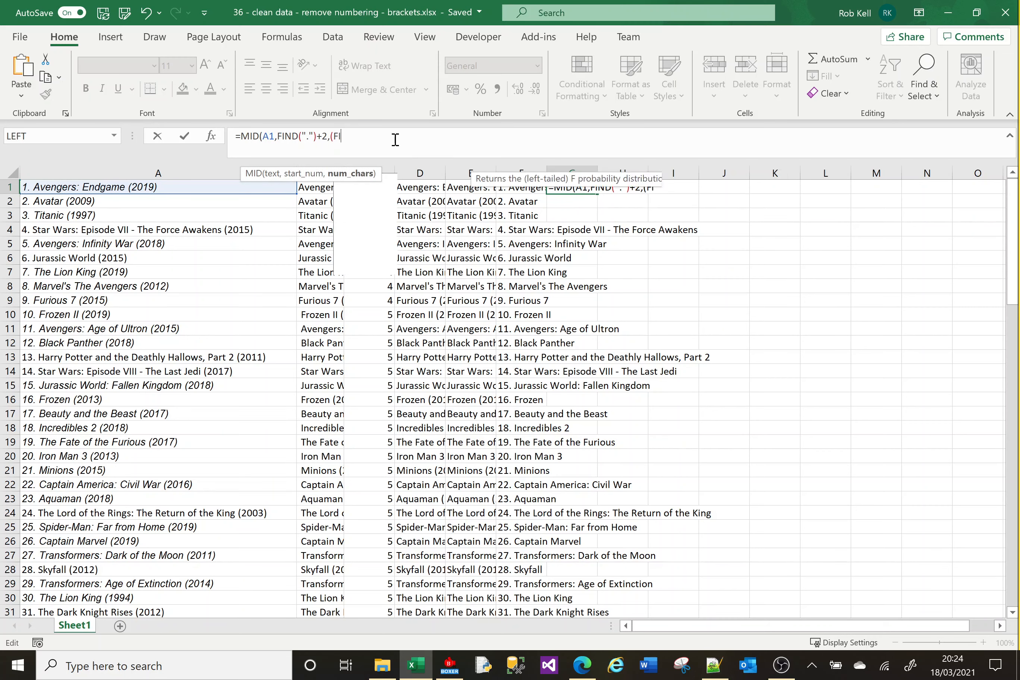
key("BackSpace")
key("BackSpace")
key("BackSpace")
key("BackSpace")
key("BackSpace")
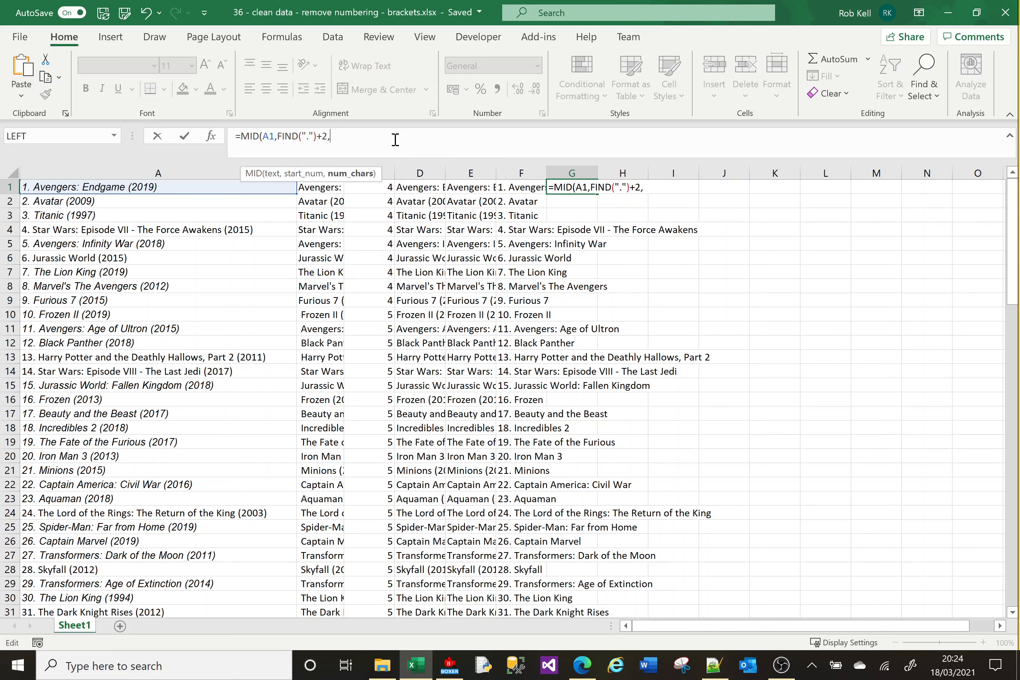
Give the G1 MID formula the character count FIND("(",A1)-FIND(".",A1)+2 and close the function's parentheses.
type("FIND(")
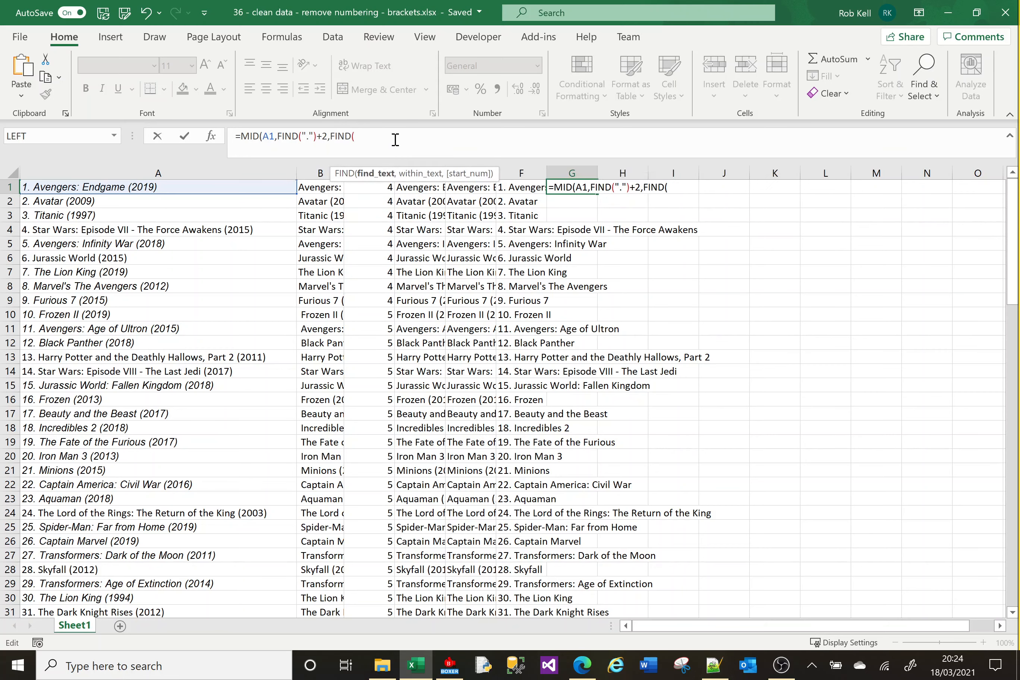
type("\"(\"")
type(",")
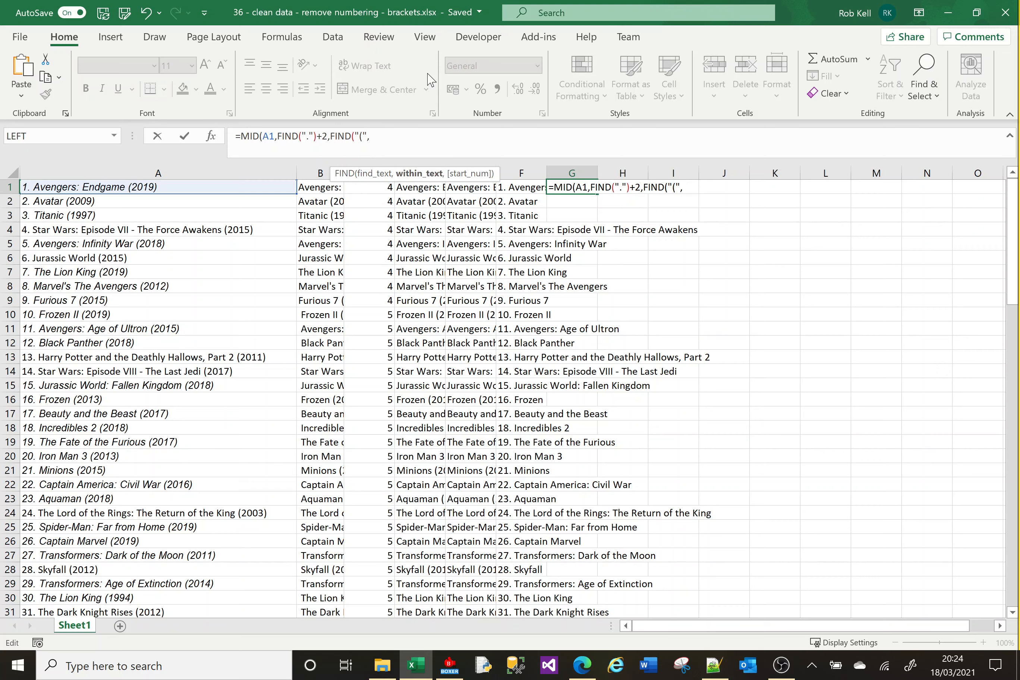
type("A1)")
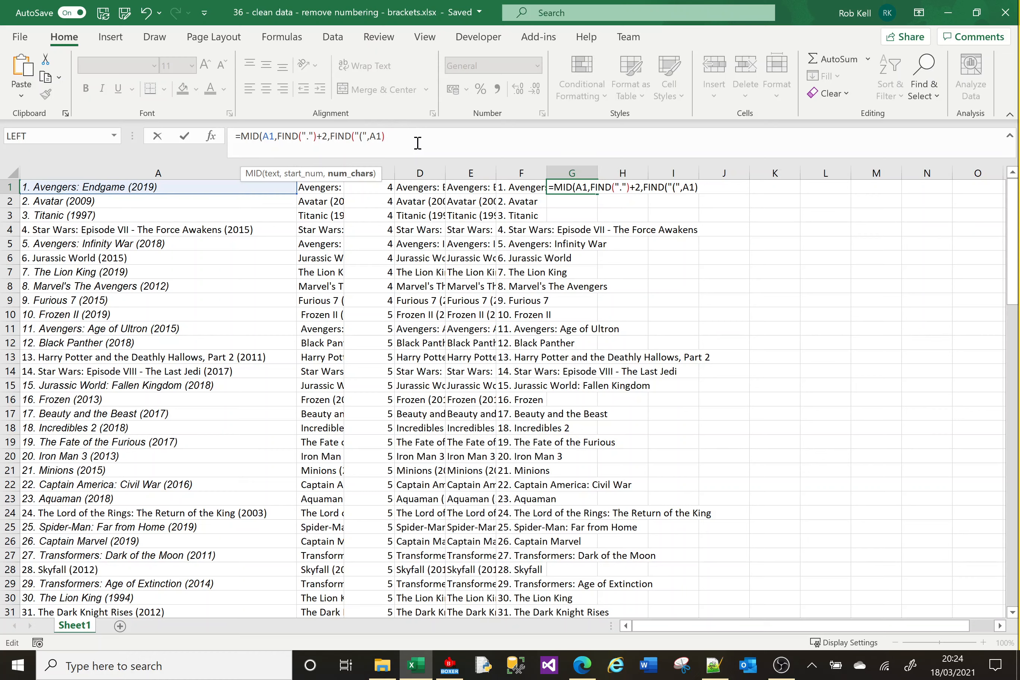
type("-FIND")
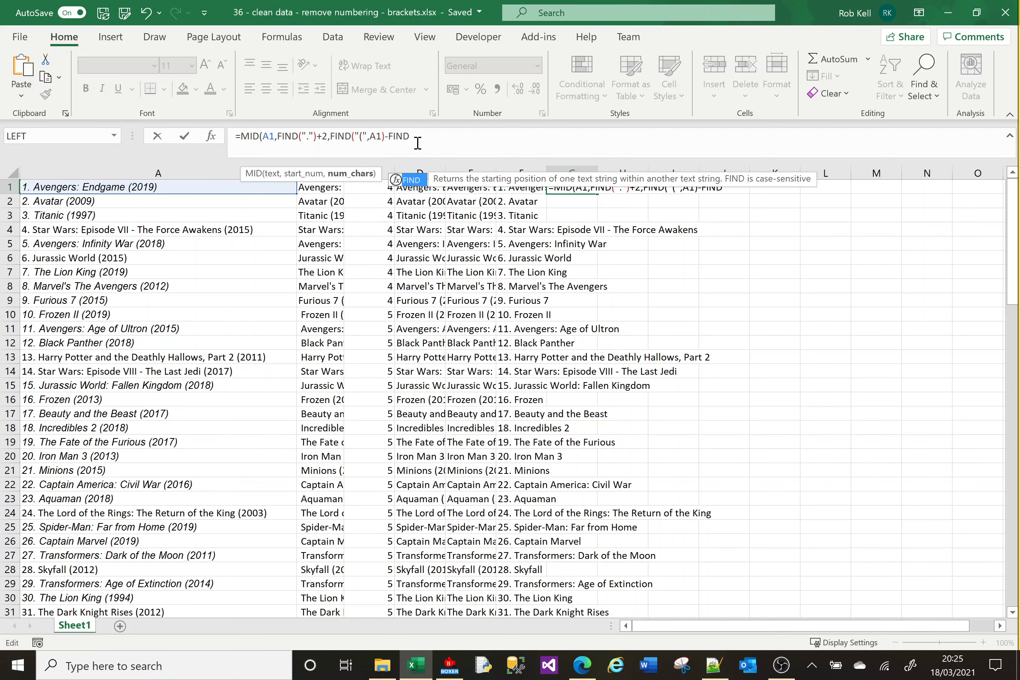
type("(")
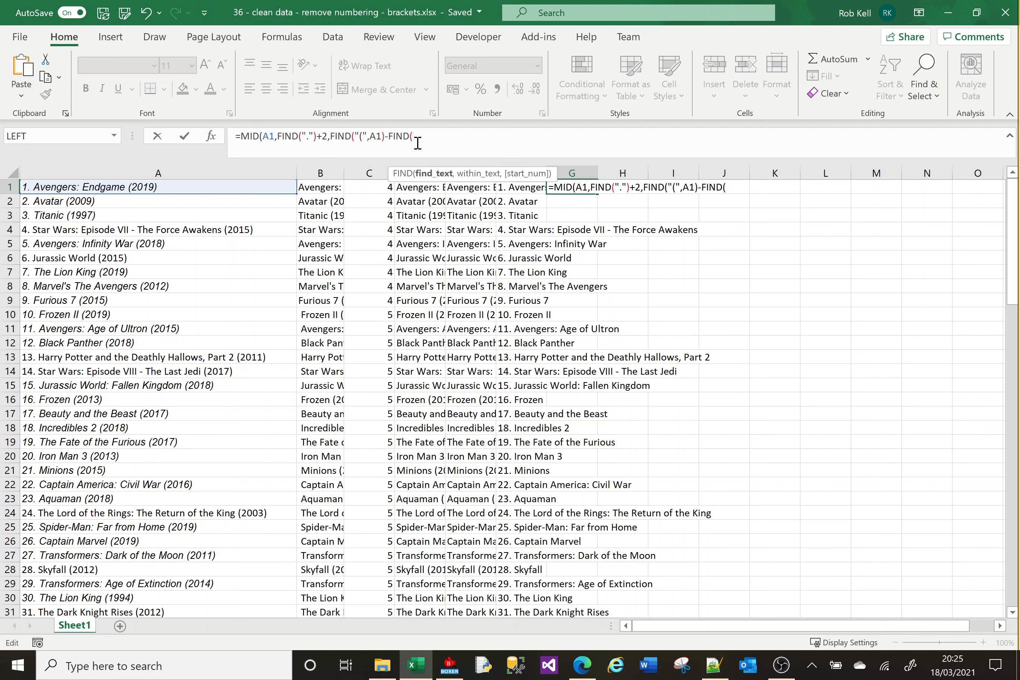
type("\".\",A")
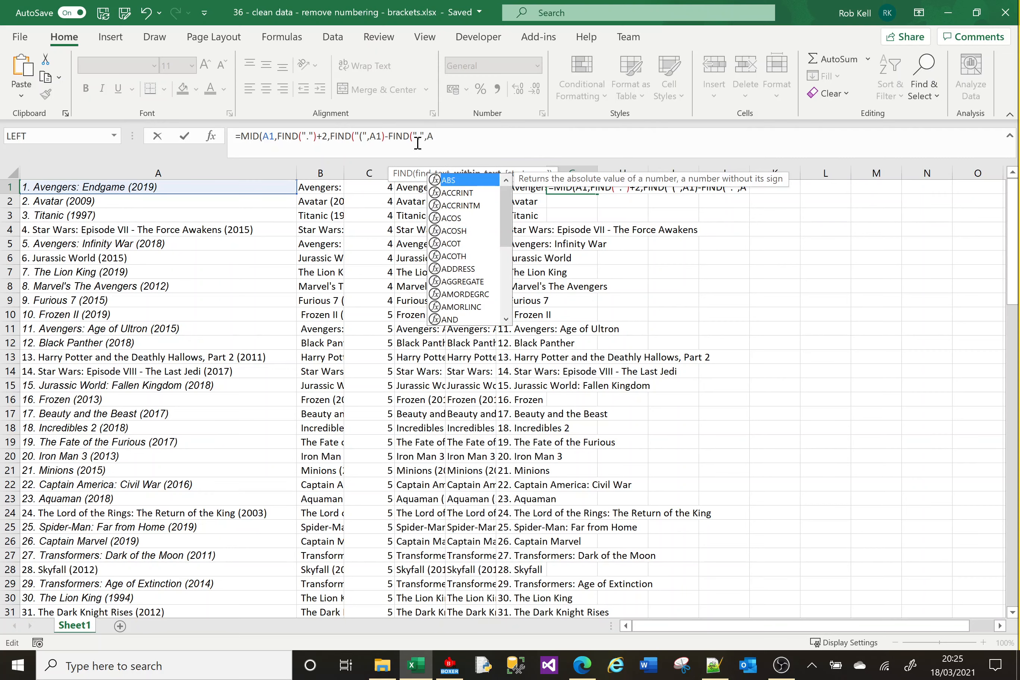
type("1)")
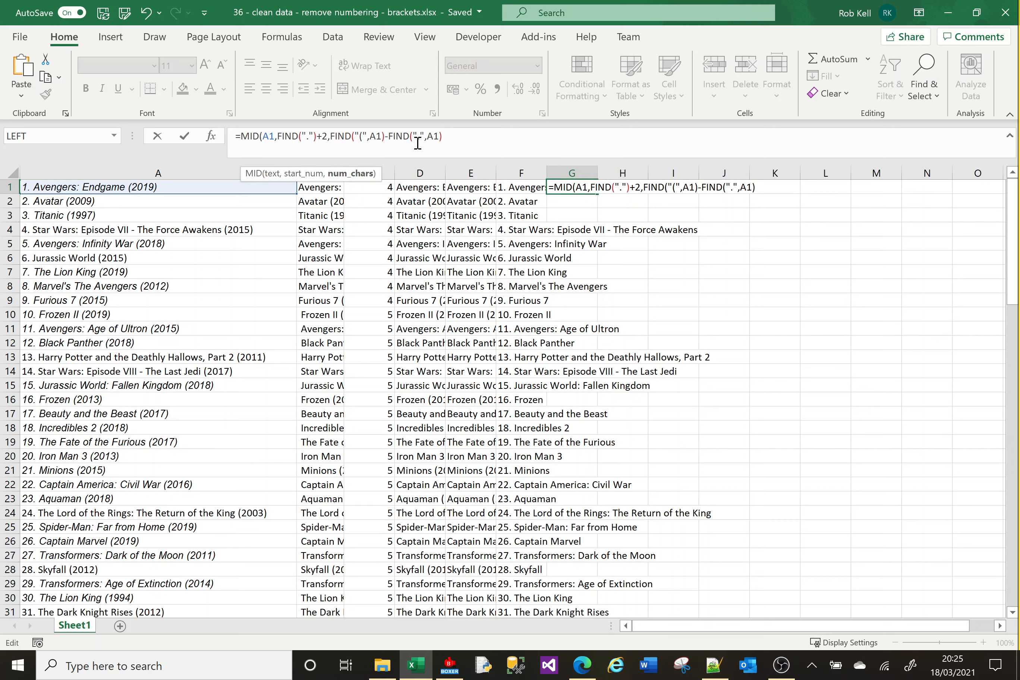
type("+2))")
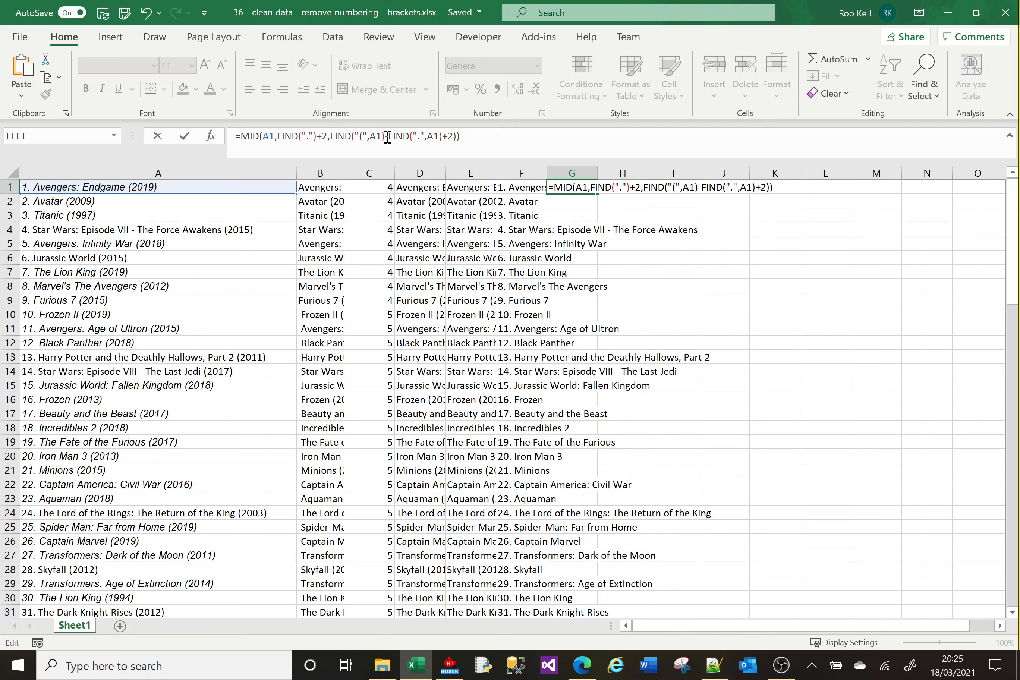
Add an opening parenthesis before the last FIND so G1 ends with -(FIND(".",A1)+2)), and try to enter the formula.
left_click(388, 137)
type("(")
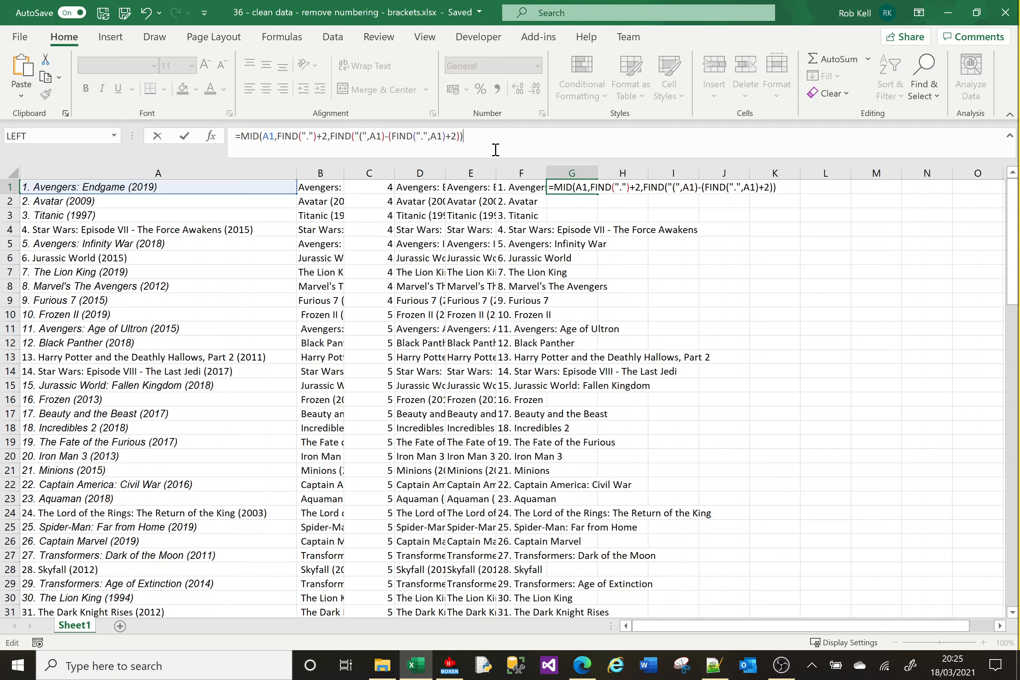
key("Return")
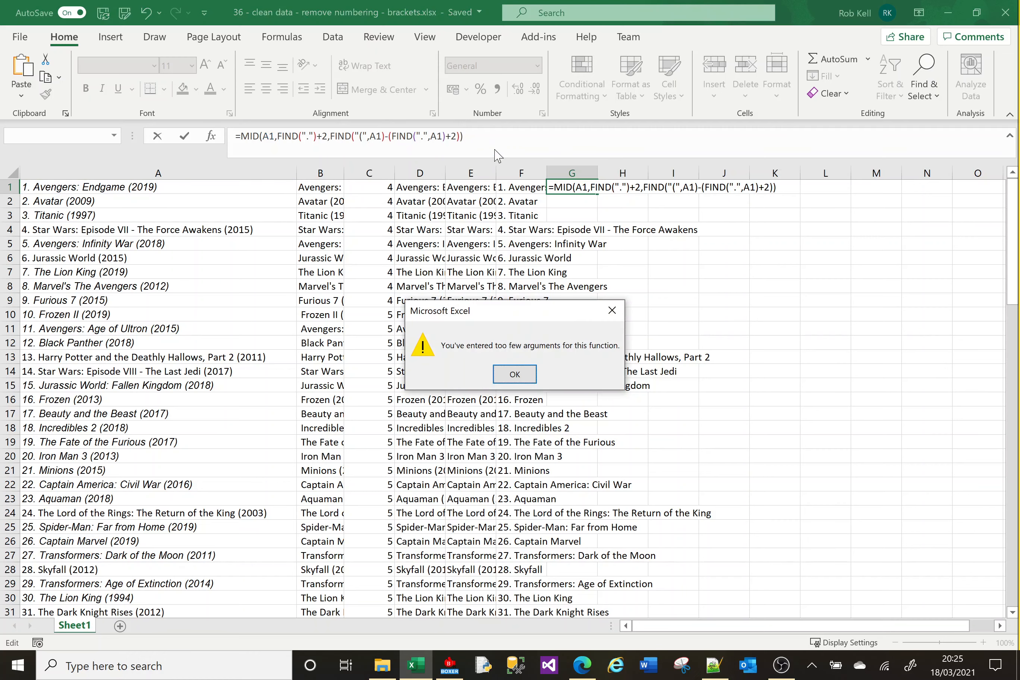
Add A1 as the within-text argument of the first FIND in G1, enter the formula and fill it down column G.
left_click(520, 375)
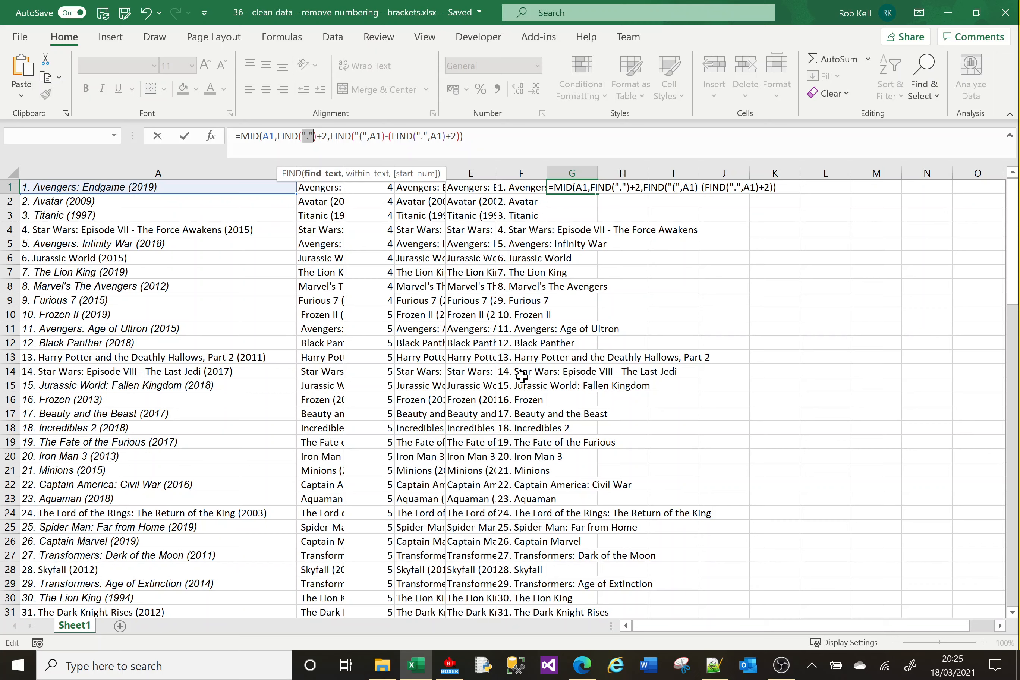
key("Right")
type(",A1")
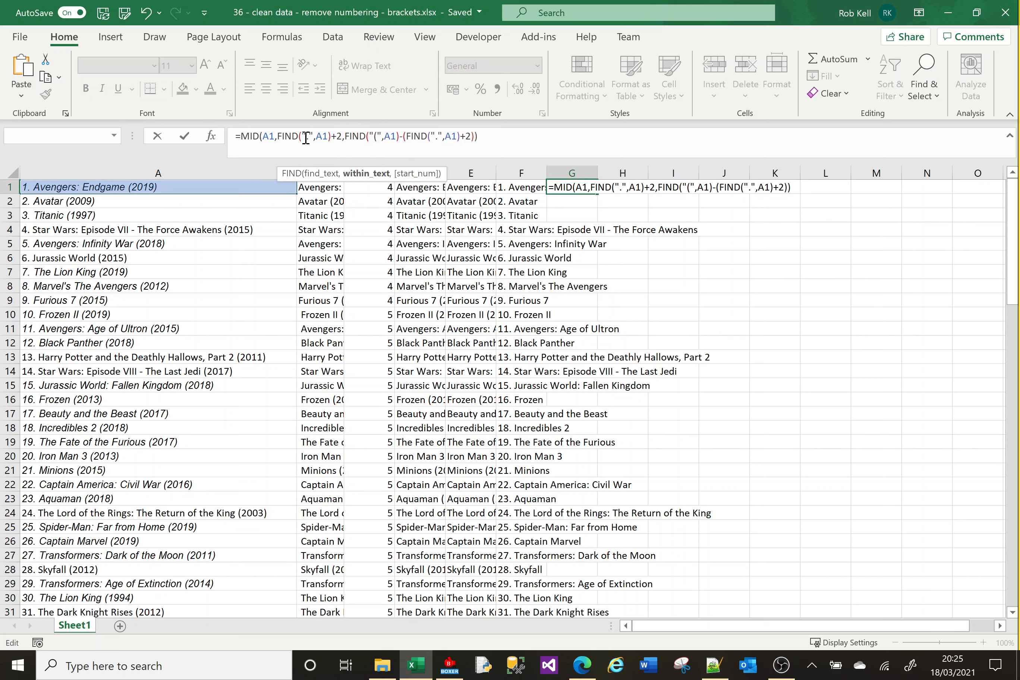
key("Return")
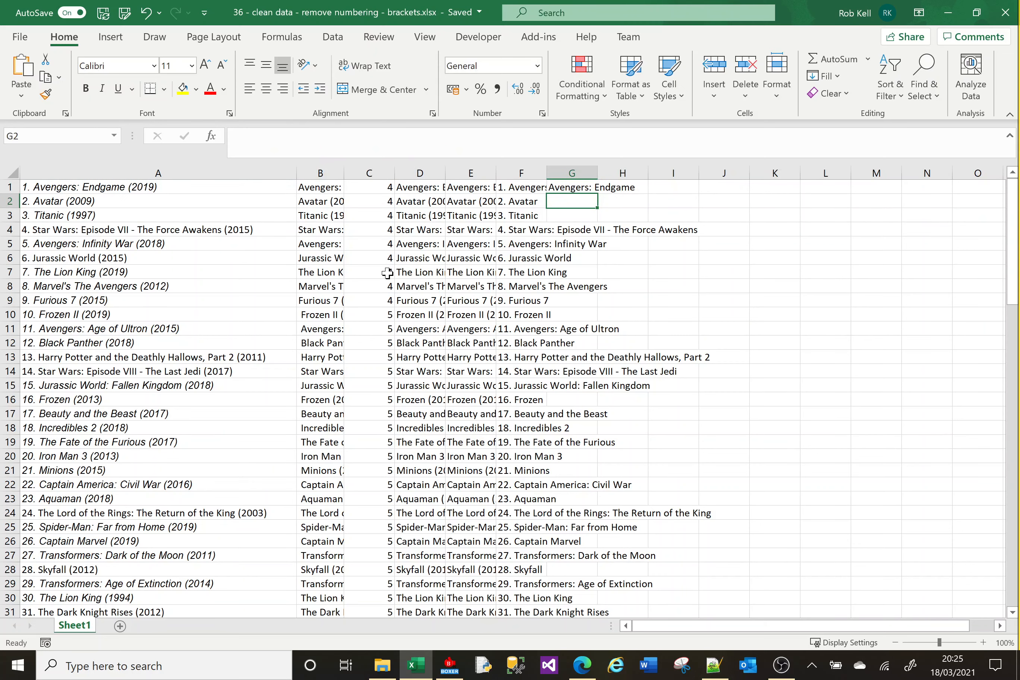
left_click(570, 189)
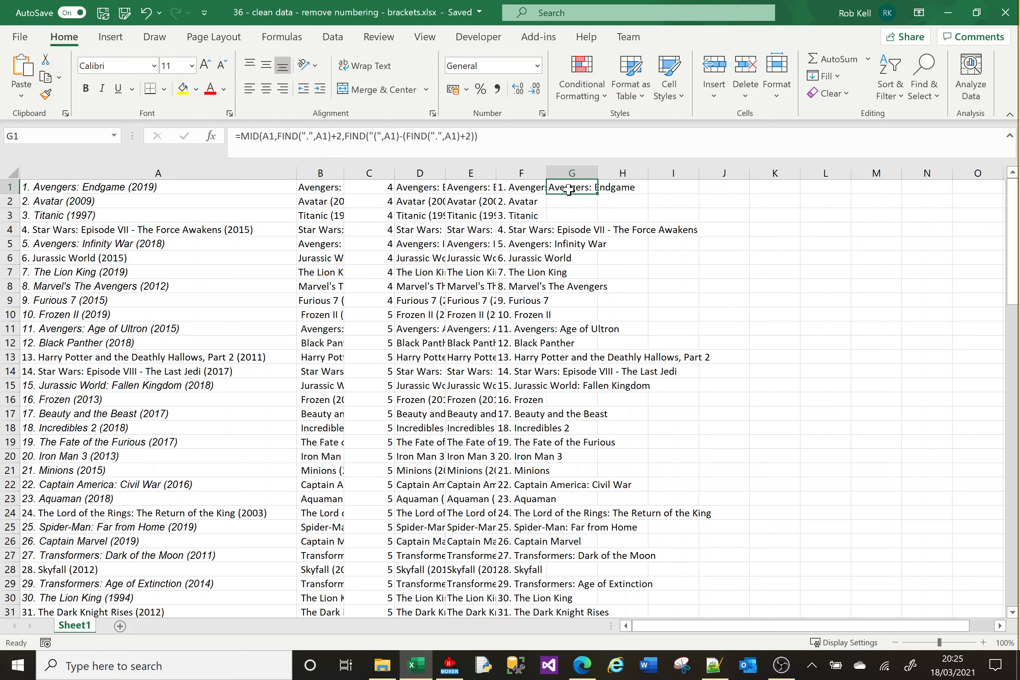
double_click(599, 197)
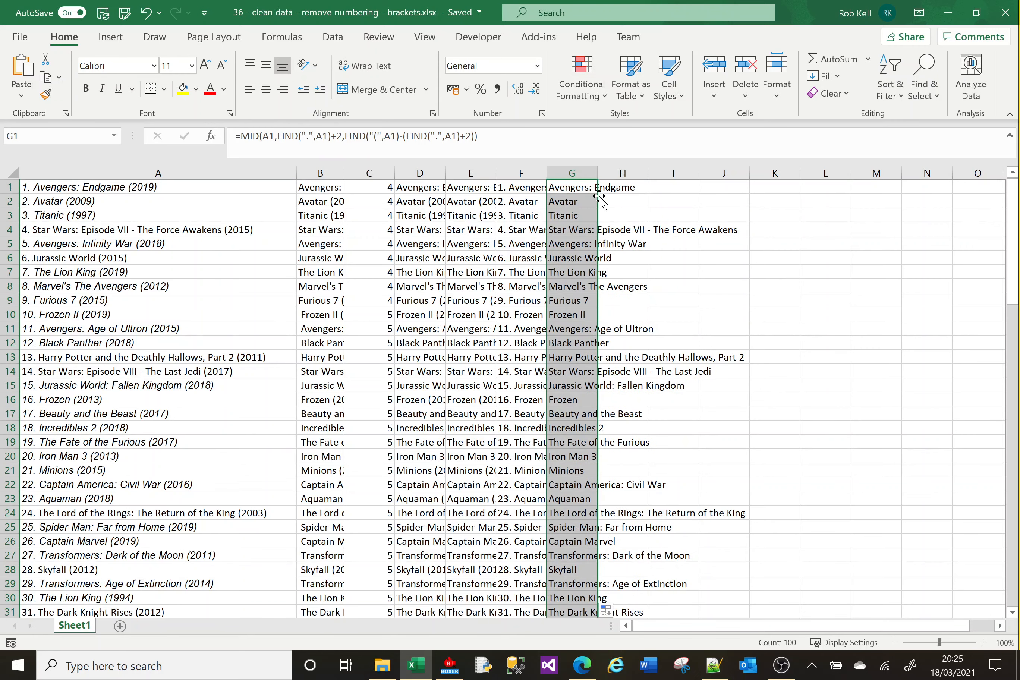
left_click(543, 147)
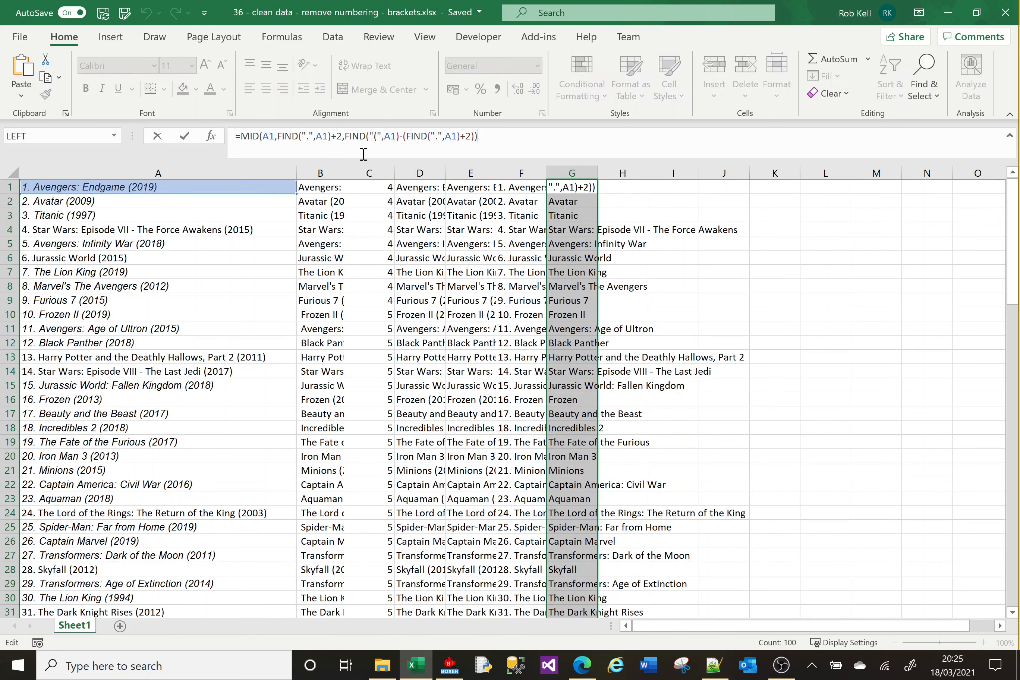
left_click(269, 136)
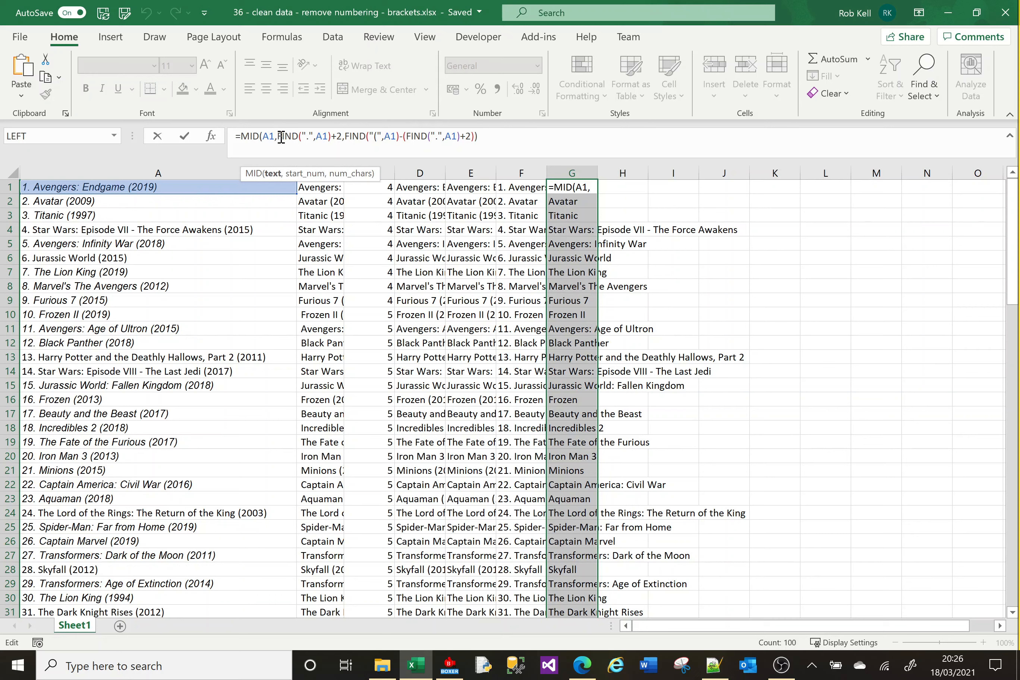
left_click_drag(277, 136, 342, 137)
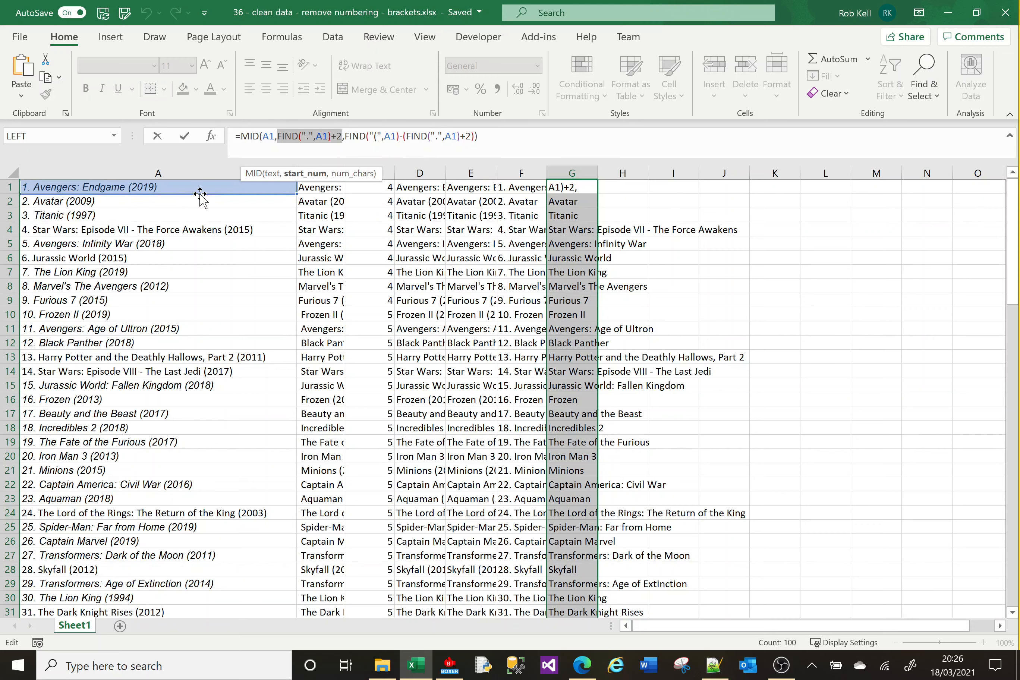
left_click(129, 184)
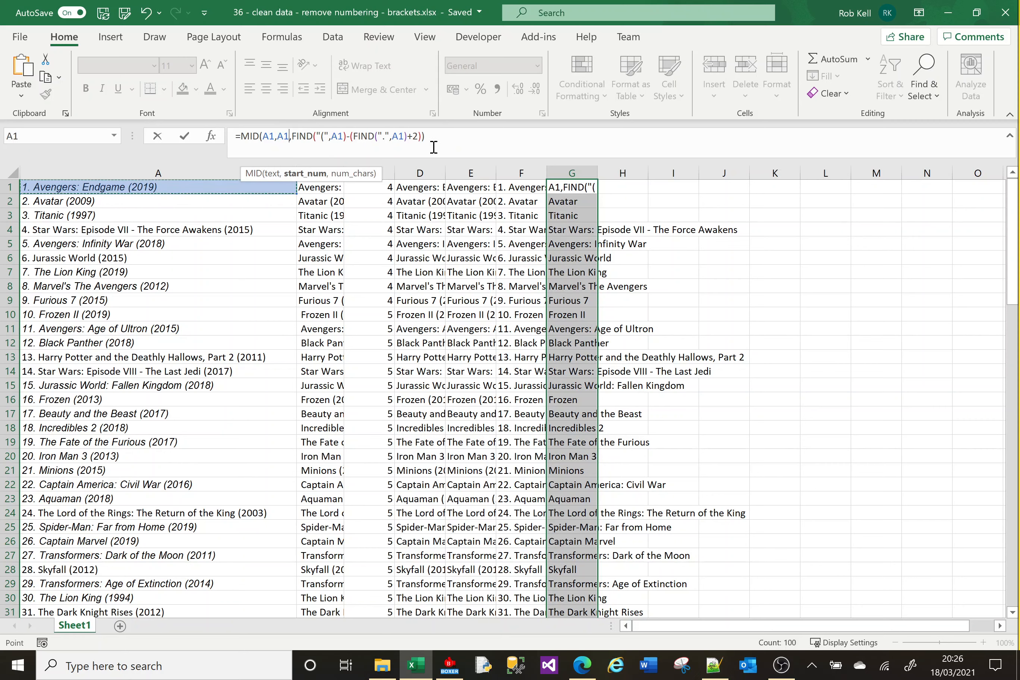
left_click(449, 143)
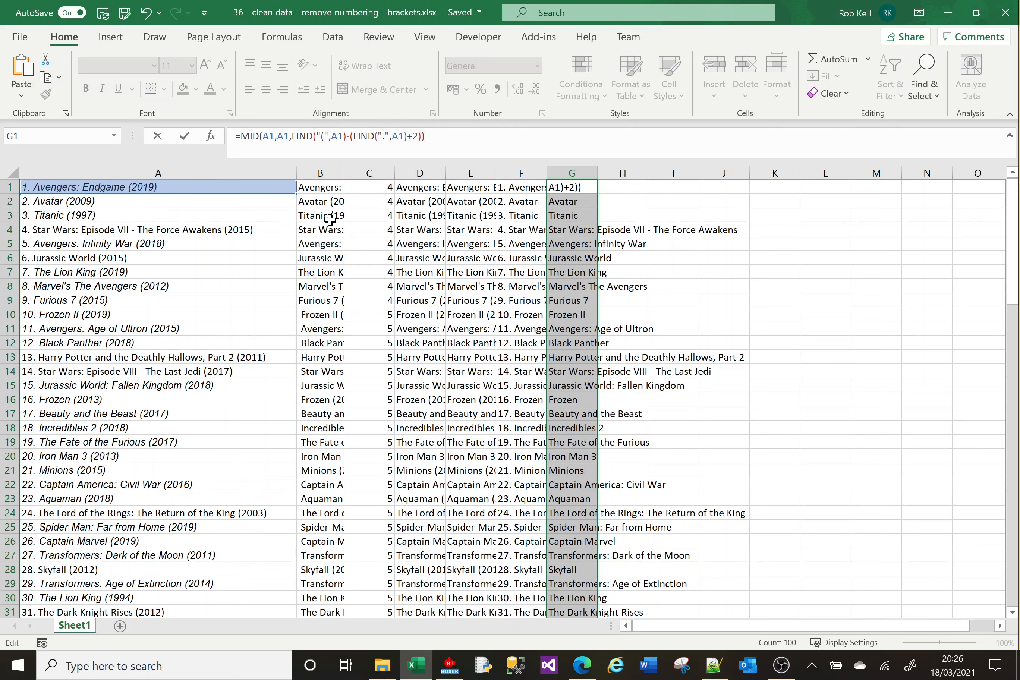
key("Return")
left_click(628, 201)
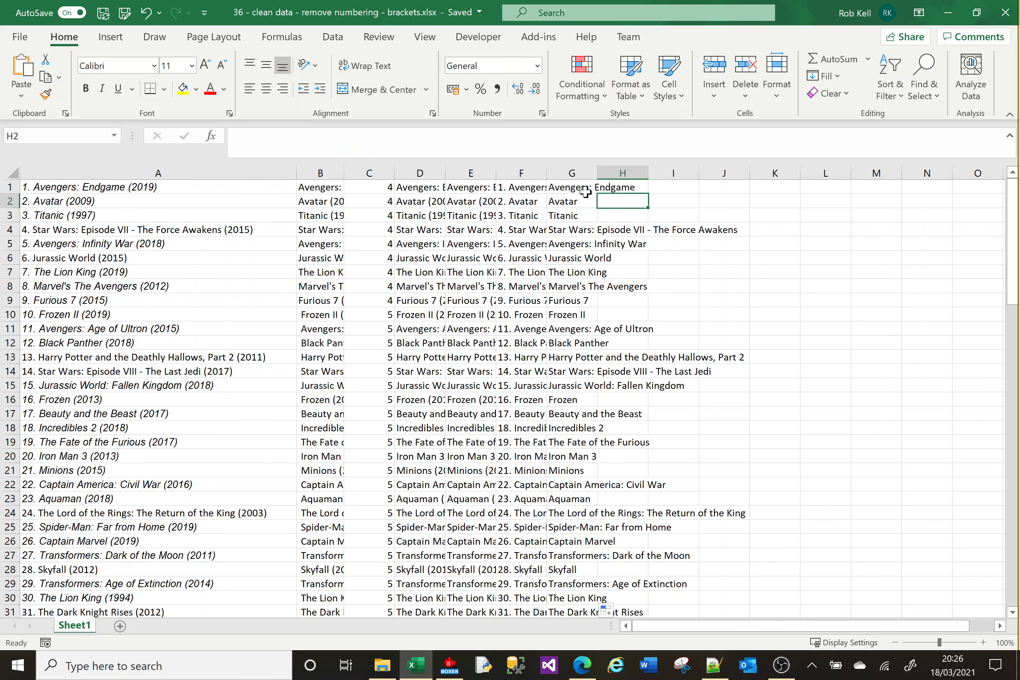
Examine how the MID formula's cell references adapt row by row from G1 down to G8.
left_click(581, 187)
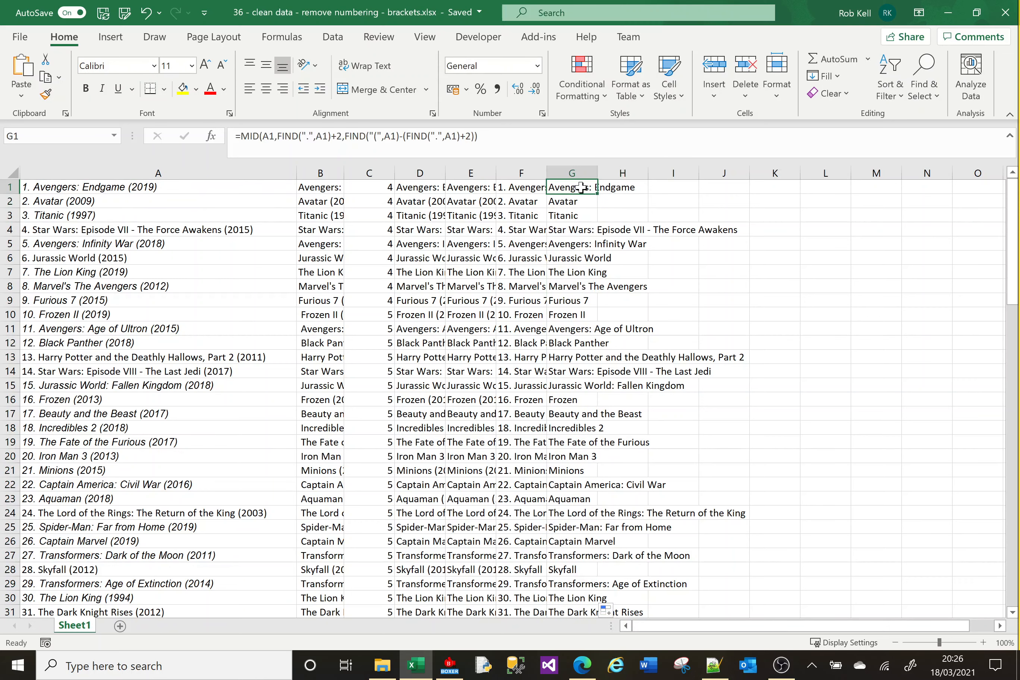
key("Down")
key("Down")
key("Down")
key("Down")
key("Down")
key("Down")
key("Down")
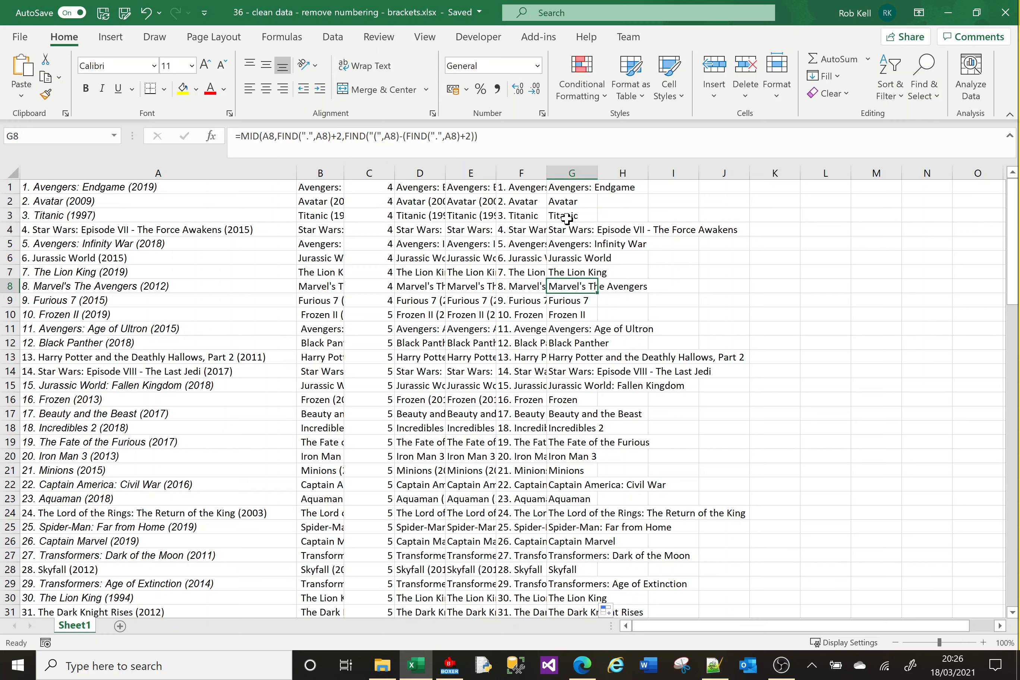
Copy the cleaned titles in G1:G100, paste them as values starting at H1, and autofit column H's width.
left_click(566, 191)
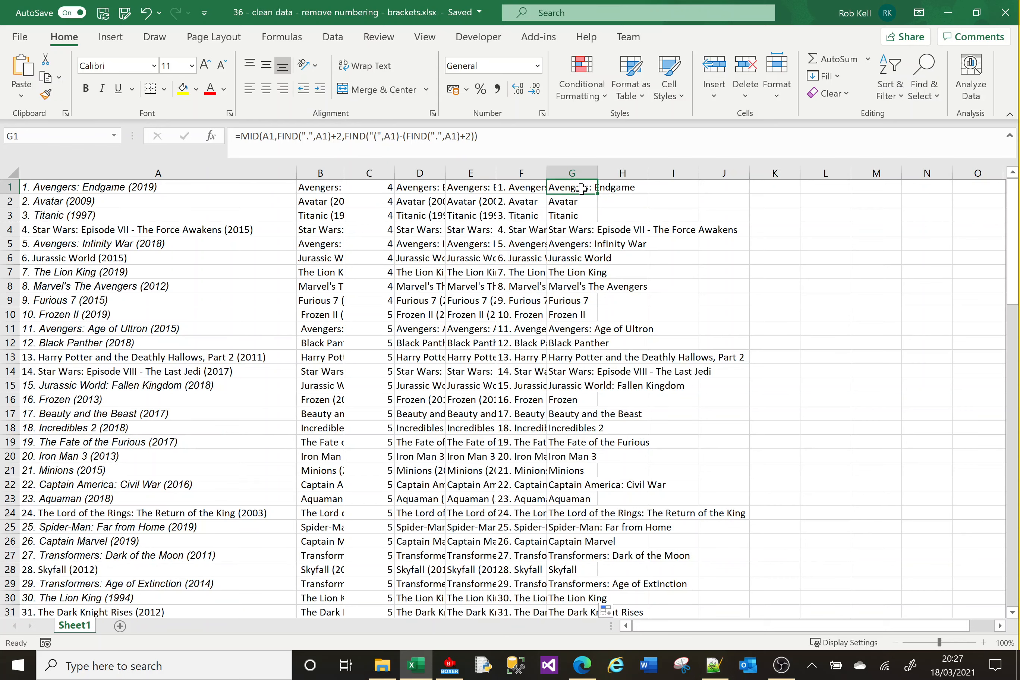
key("ctrl+shift+Down")
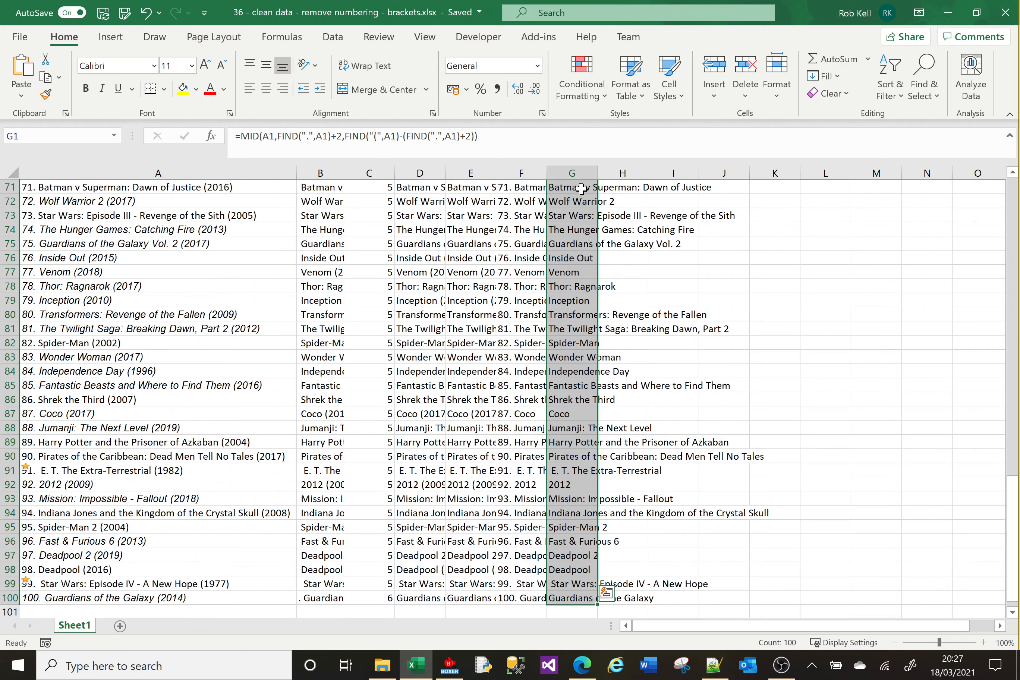
key("ctrl+c")
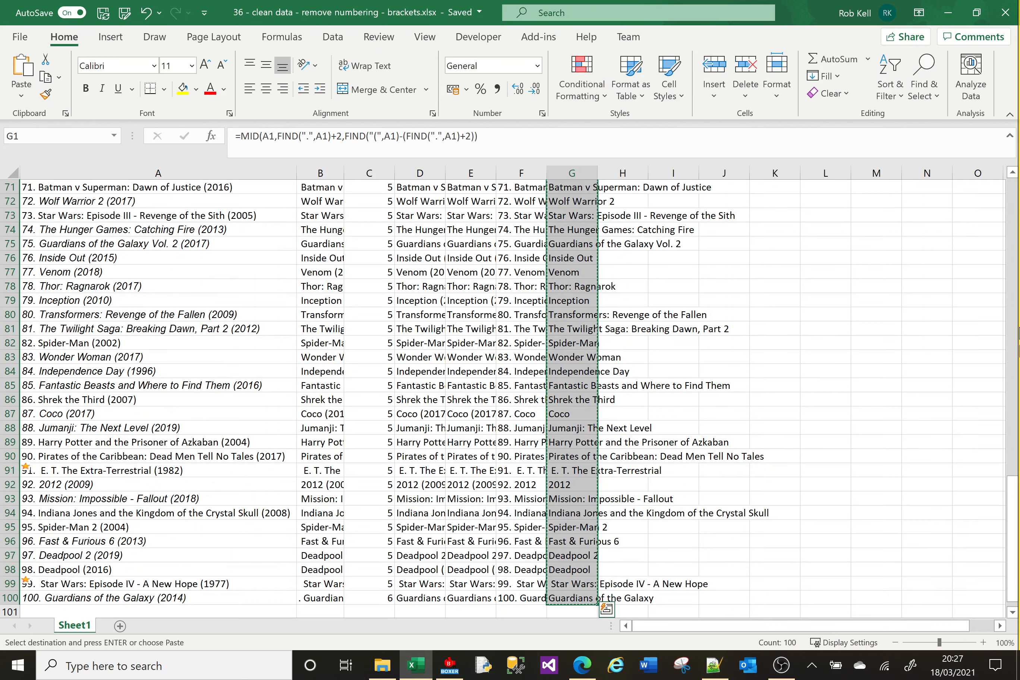
left_click_drag(1015, 481, 1012, 191)
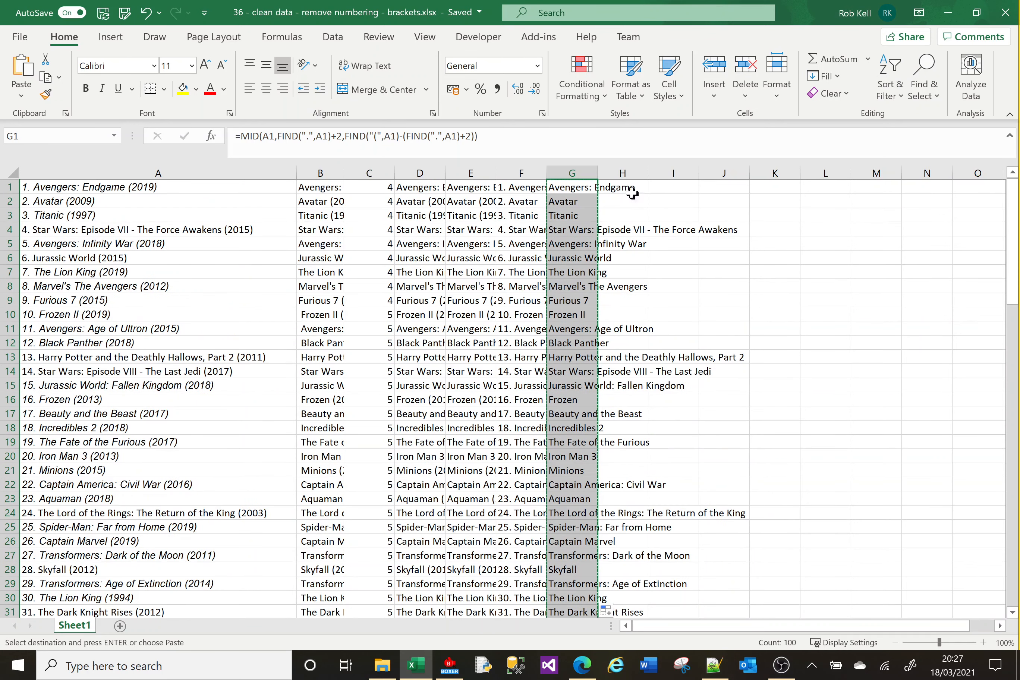
left_click(619, 186)
right_click(620, 186)
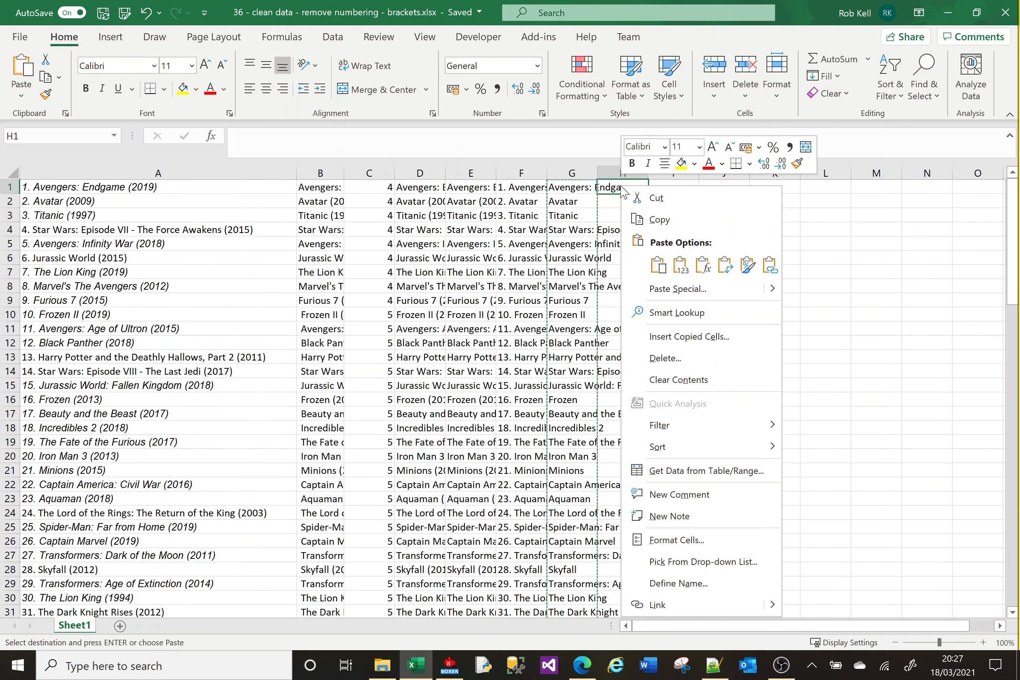
left_click(679, 265)
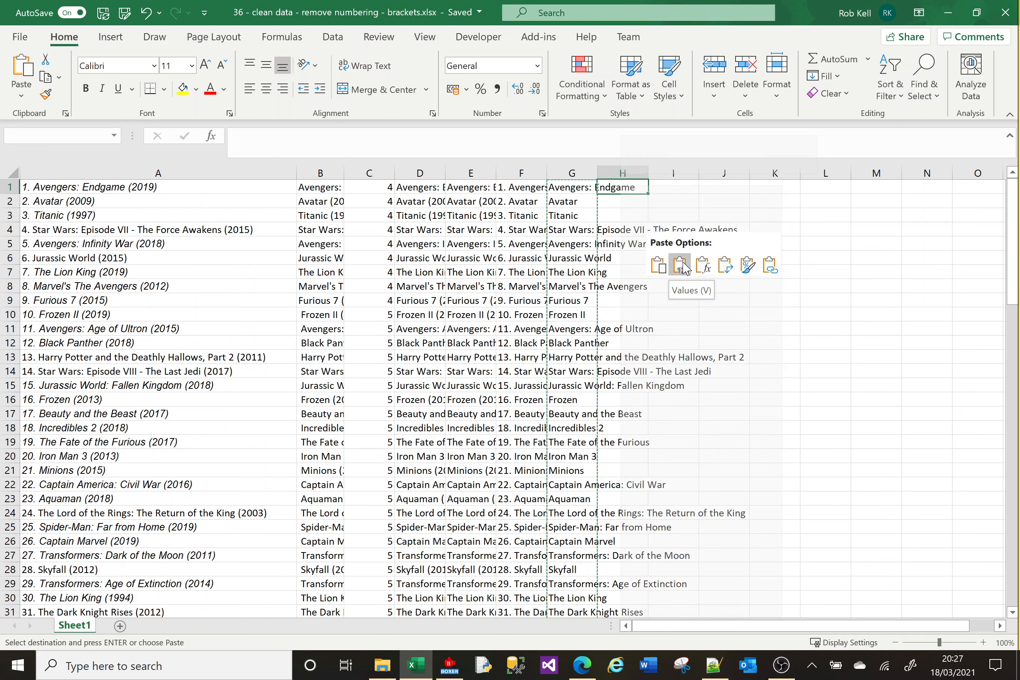
left_click(625, 188)
double_click(649, 171)
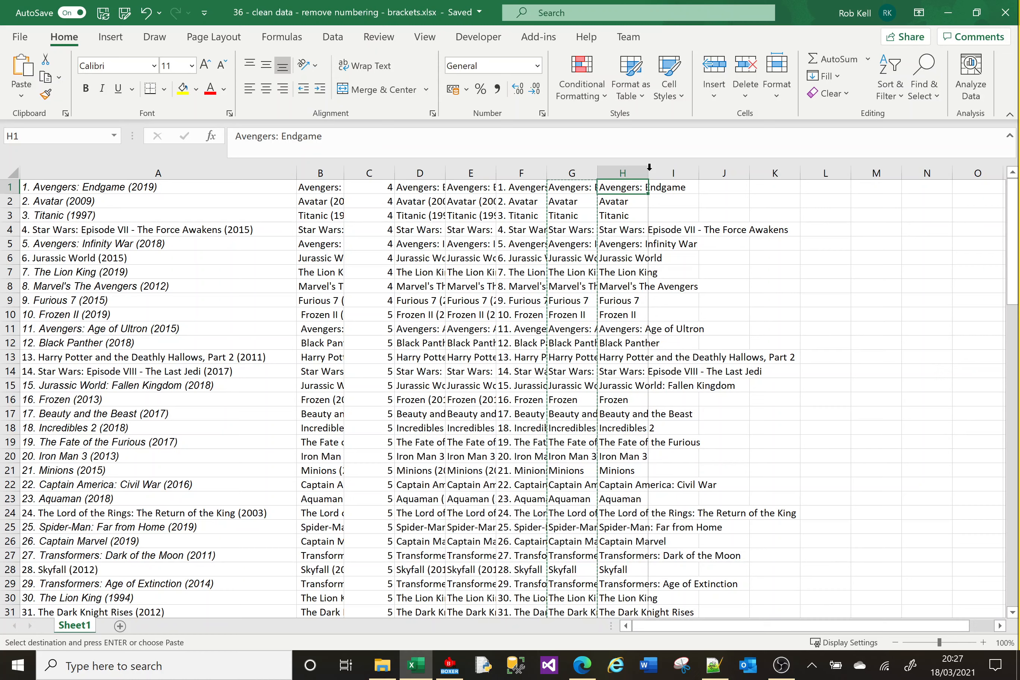
Check the contents of the pasted cells in column H one by one from H7 down to H23.
left_click(686, 272)
key("Down")
key("Down")
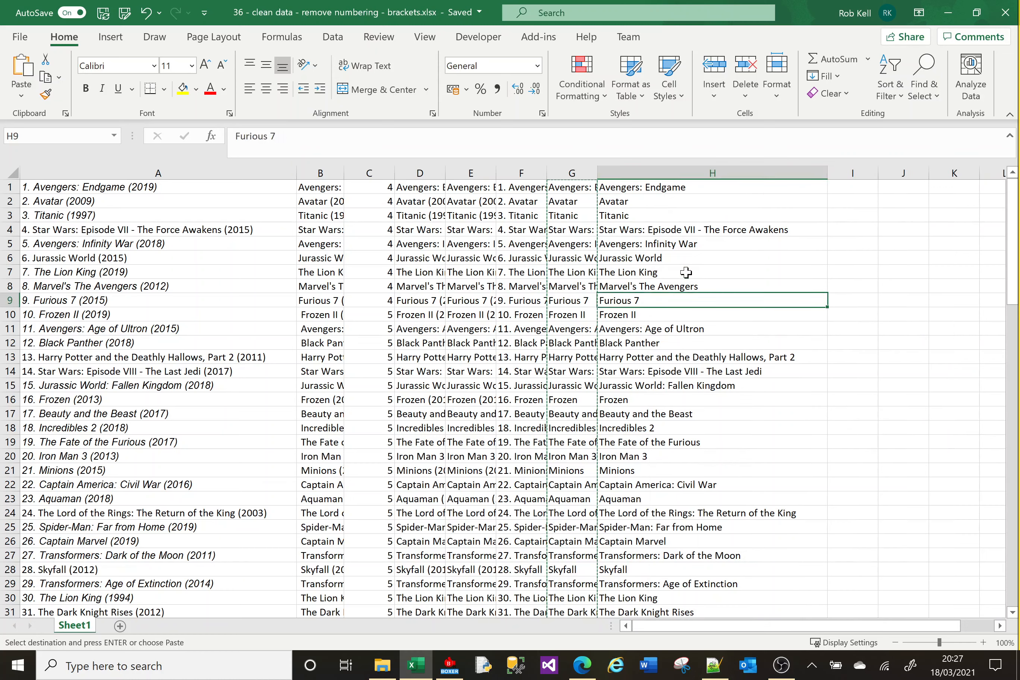
key("Down")
key("Down")
key("Down")
key("Down")
key("Down")
key("Down")
key("Down")
key("Down")
key("Down")
key("Down")
key("Down")
key("Down")
key("Down")
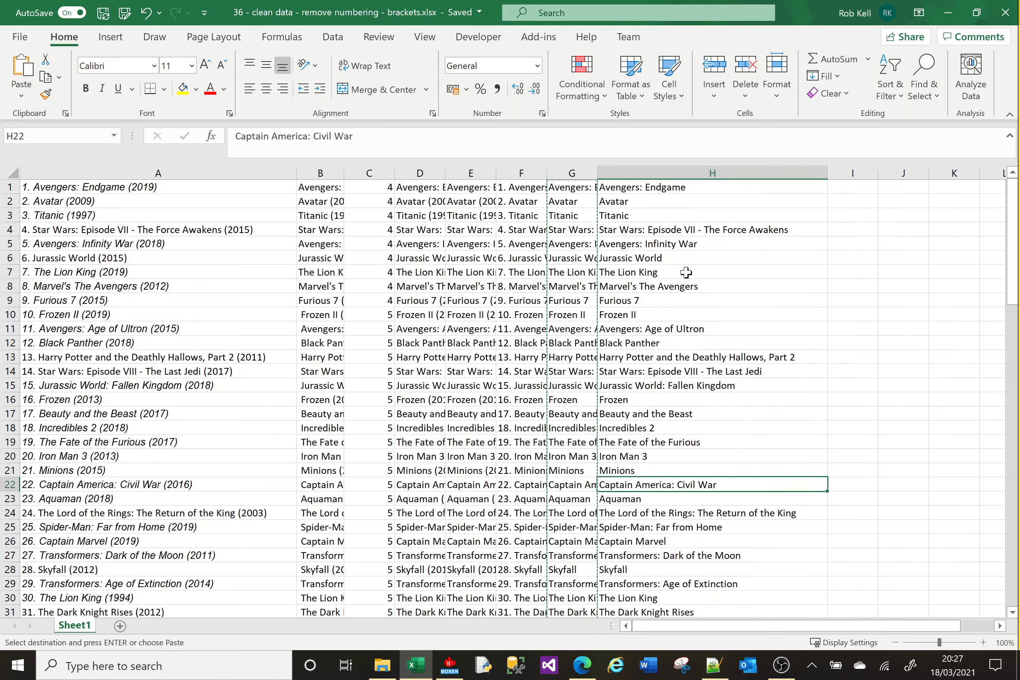
key("Down")
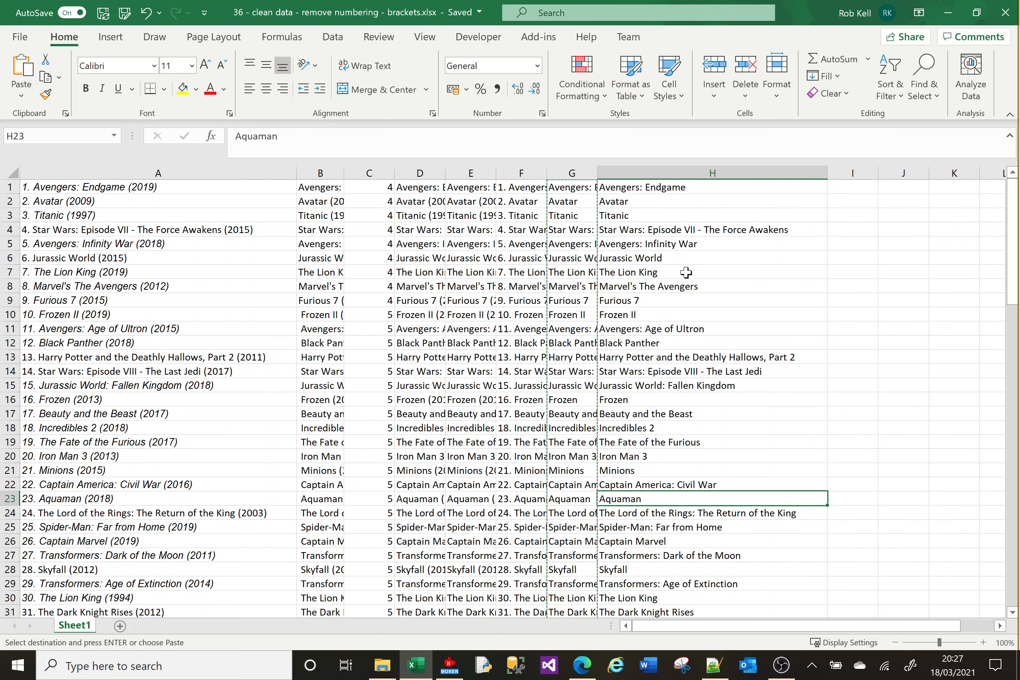